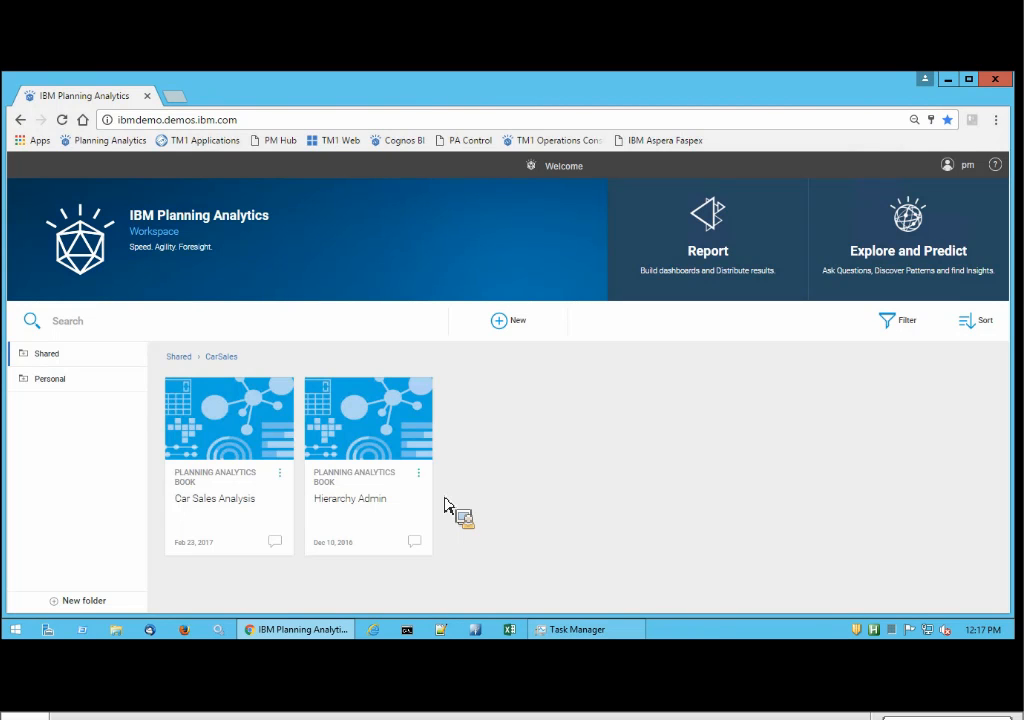
# Open the Car Sales Analysis book from the shared CarSales folder.
pyautogui.moveTo(446, 506); pyautogui.dragTo(536, 514)
pyautogui.moveTo(535, 506); pyautogui.dragTo(515, 473)
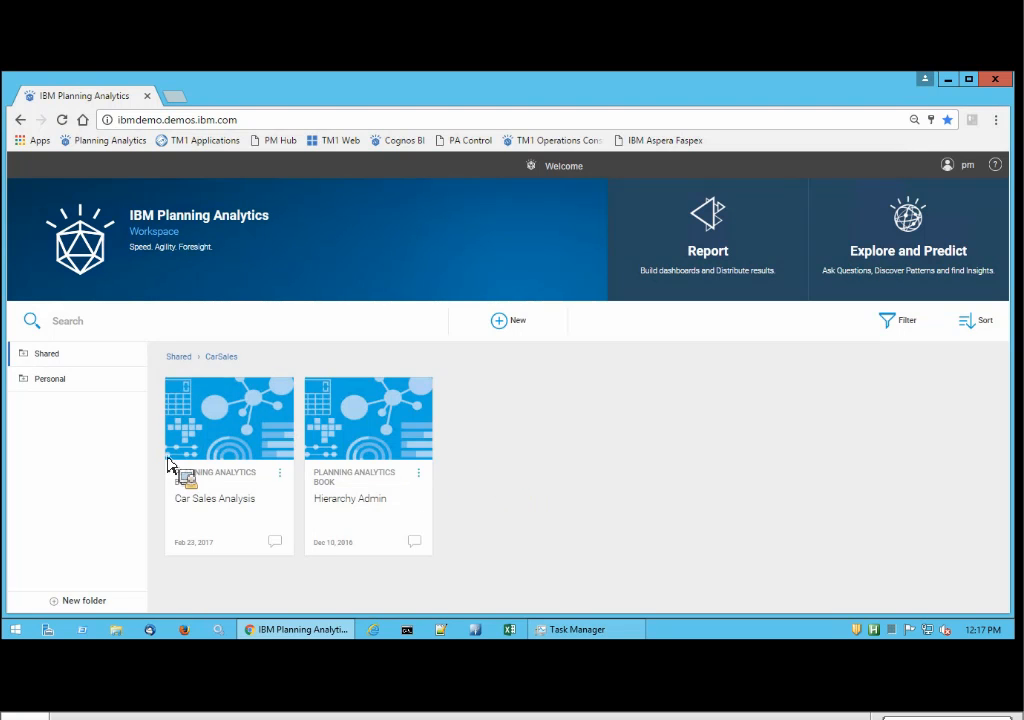
pyautogui.click(233, 462)
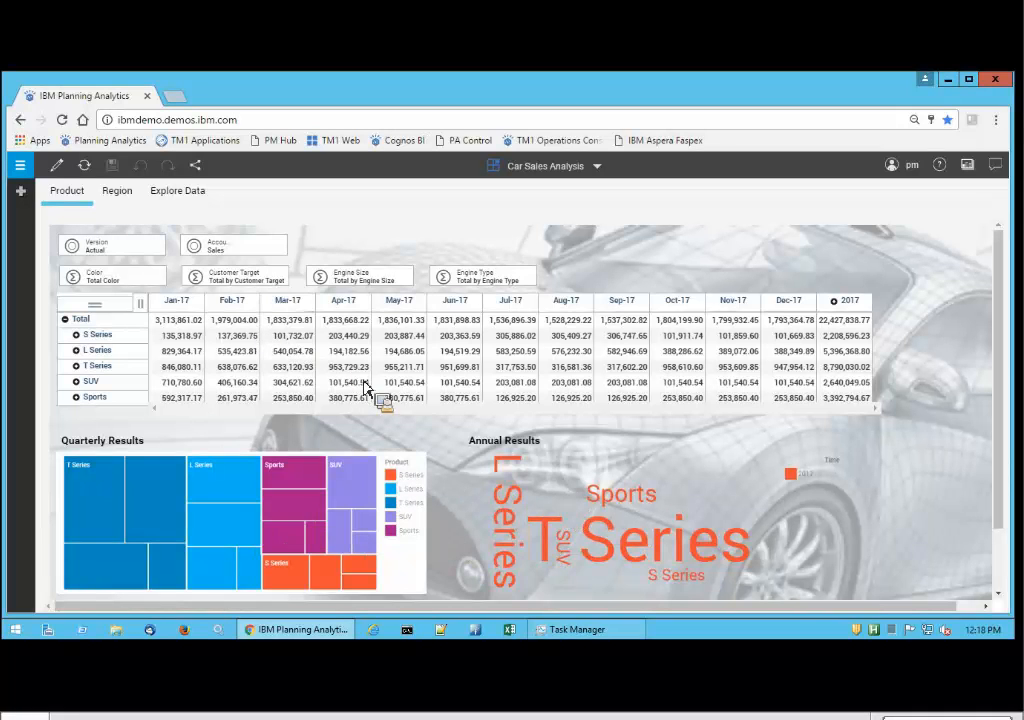
# Filter the Product sheet to engine size 1.8, and set Engine Size back to Total by Engine Size.
pyautogui.click(405, 280)
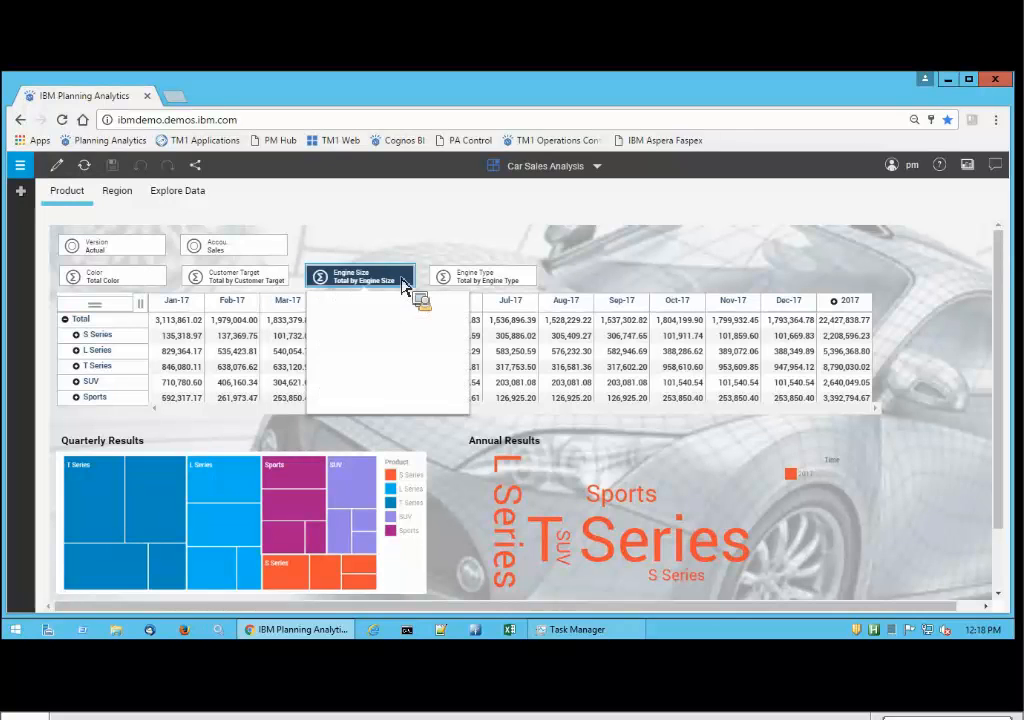
pyautogui.click(385, 344)
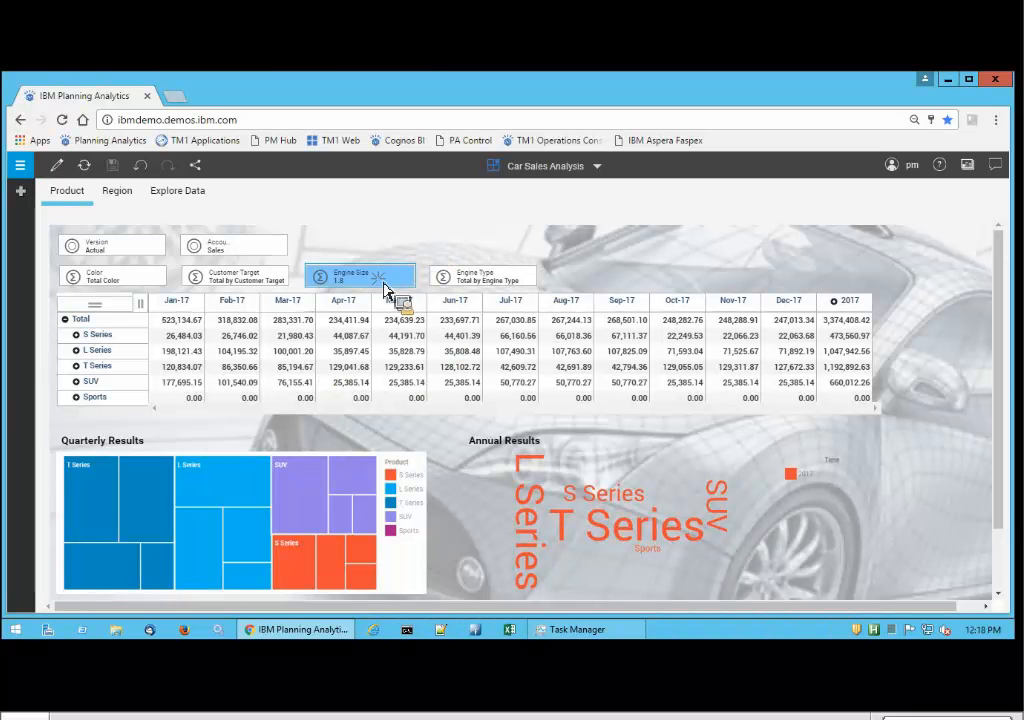
pyautogui.click(386, 286)
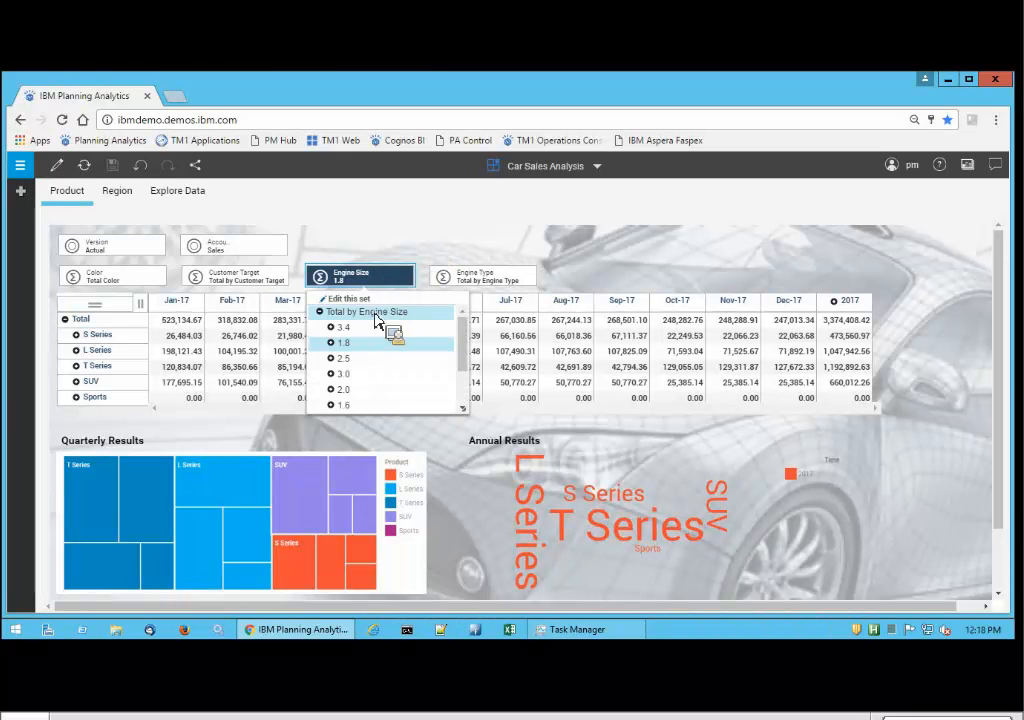
pyautogui.click(378, 313)
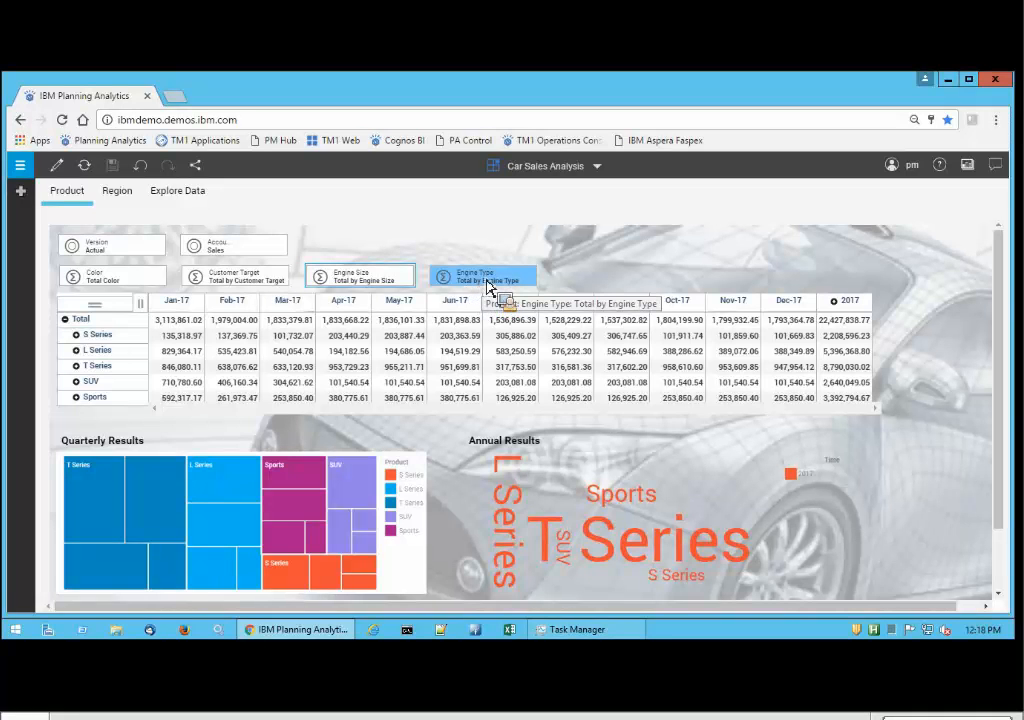
# Filter the Product sheet to the Performance engine type and the color Black.
pyautogui.moveTo(485, 281); pyautogui.dragTo(490, 355)
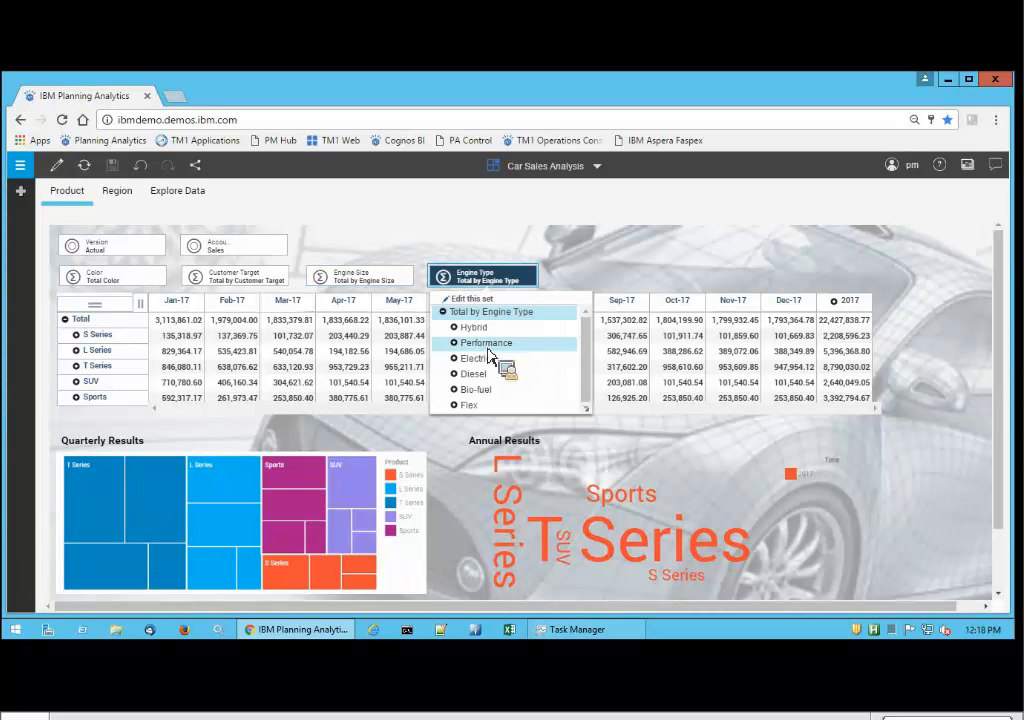
pyautogui.click(488, 349)
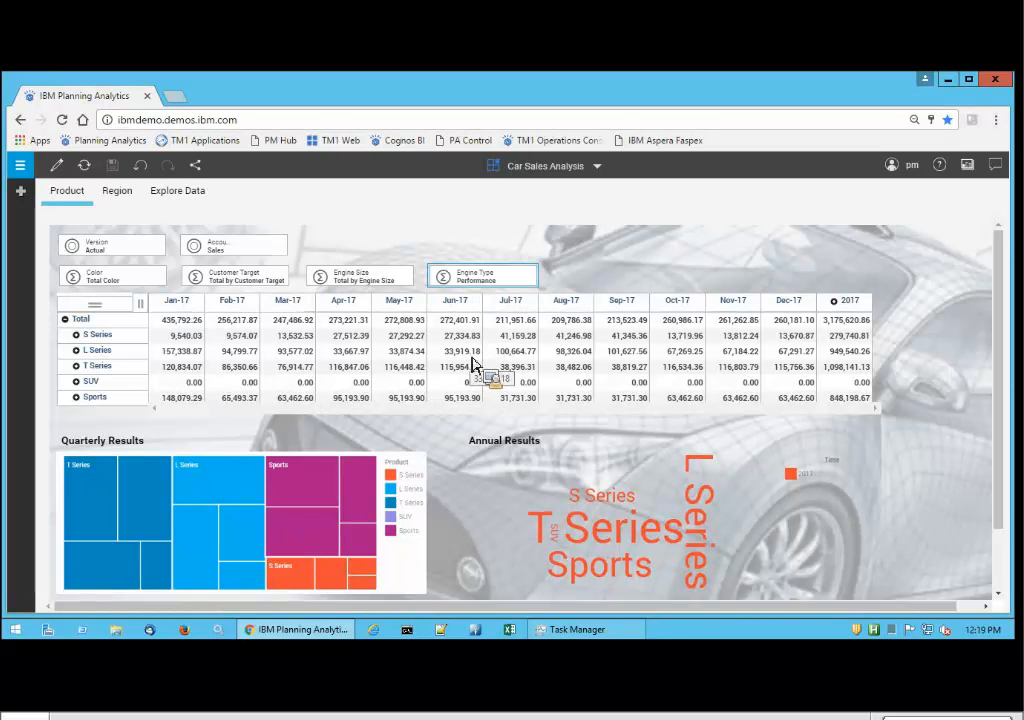
pyautogui.click(145, 284)
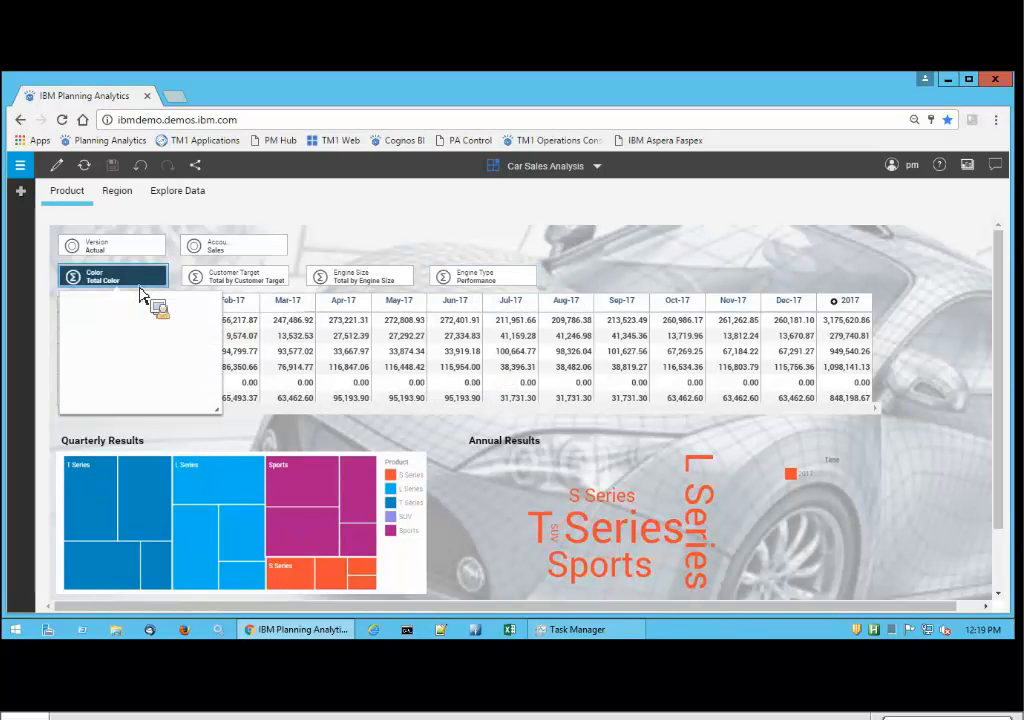
pyautogui.click(115, 339)
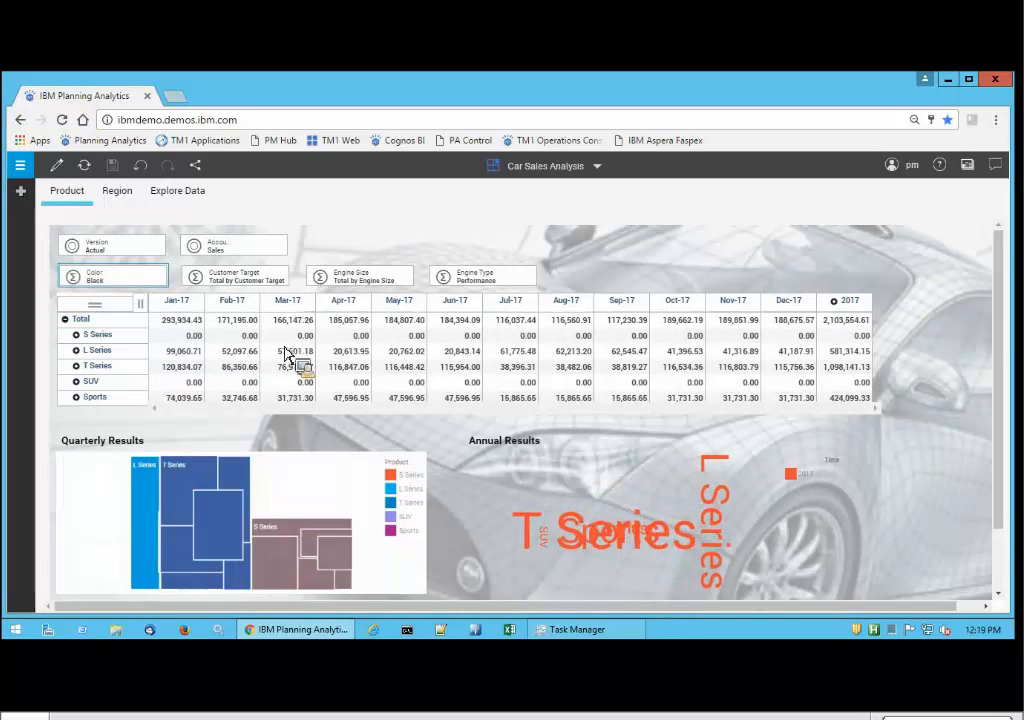
pyautogui.moveTo(472, 311); pyautogui.dragTo(397, 326)
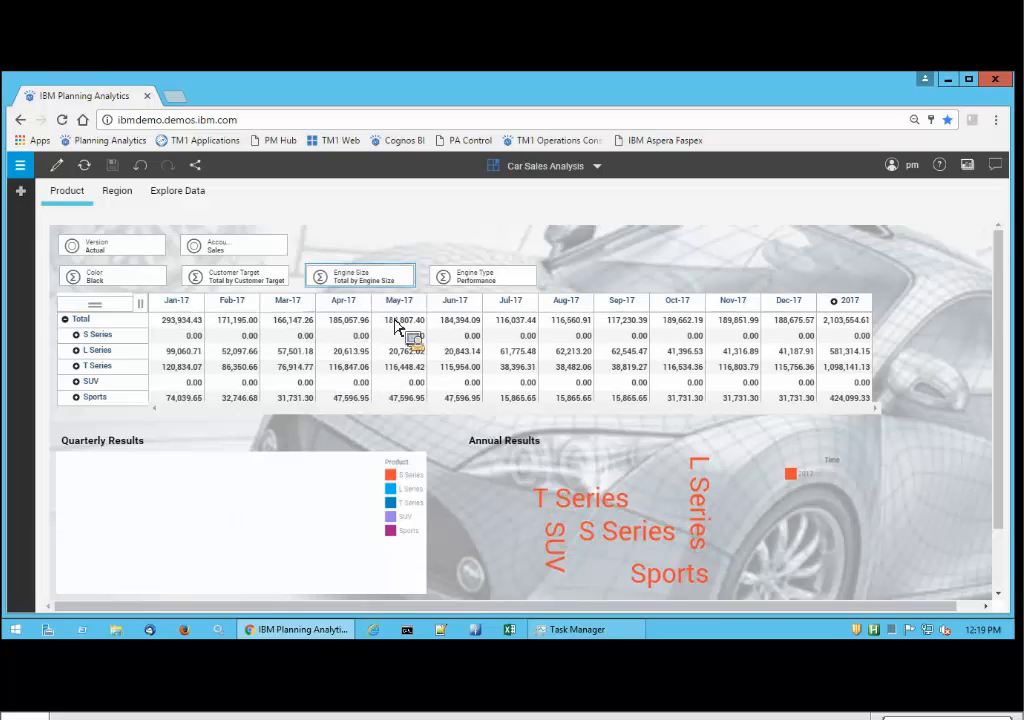
# Show the data tree and expand the CarSales server's dimensions to examine the hierarchies of the Product dimension.
pyautogui.click(22, 194)
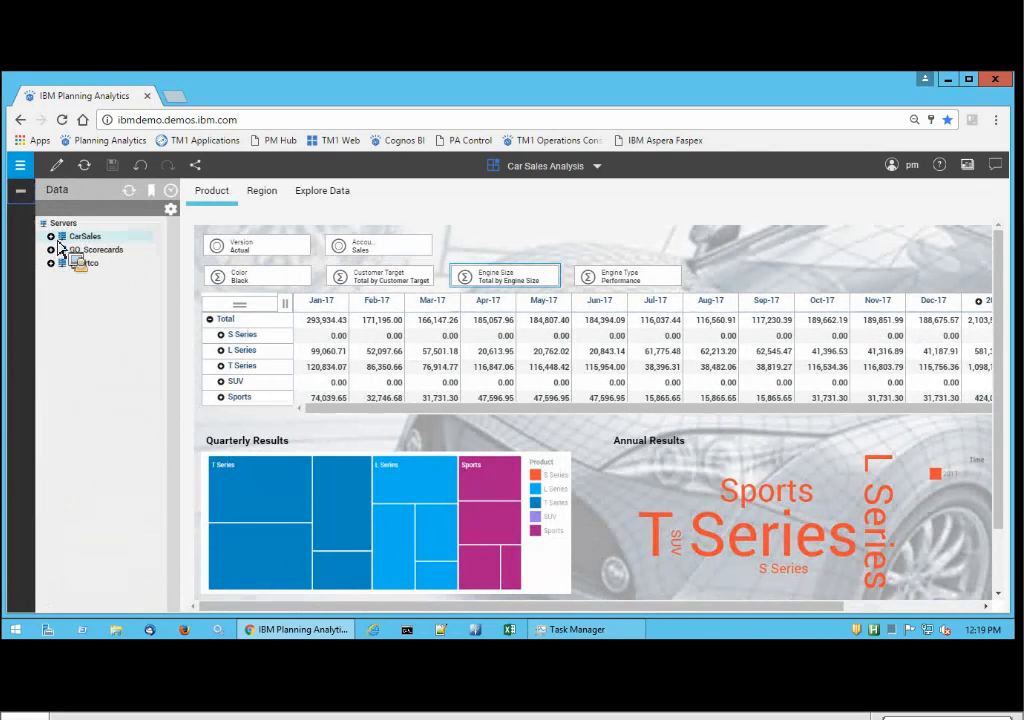
pyautogui.click(52, 237)
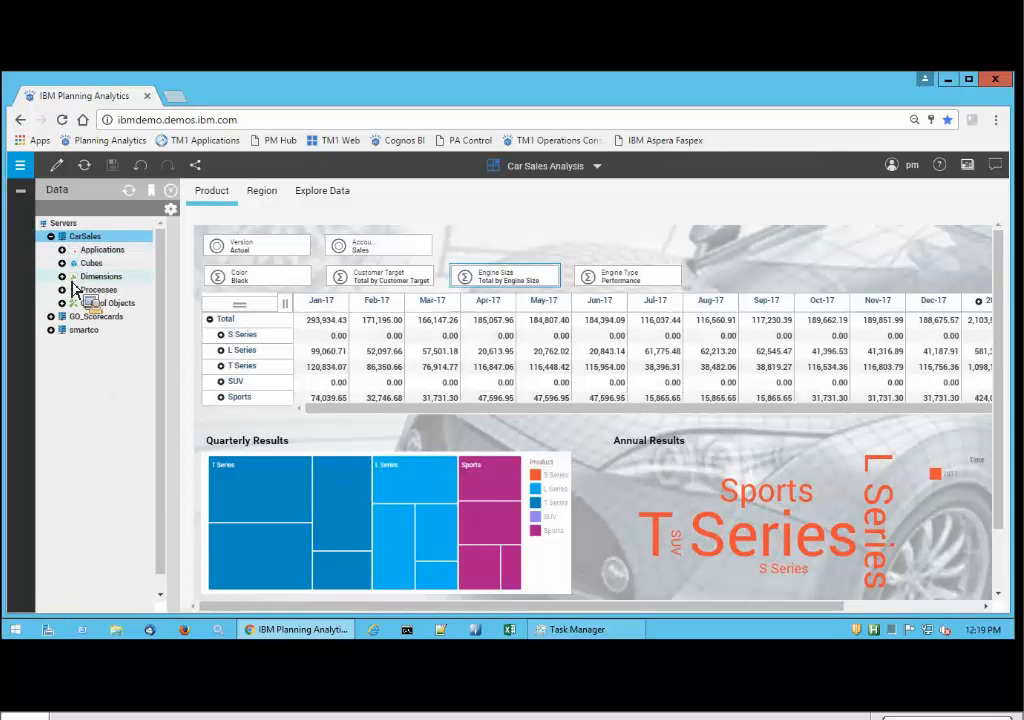
pyautogui.click(66, 281)
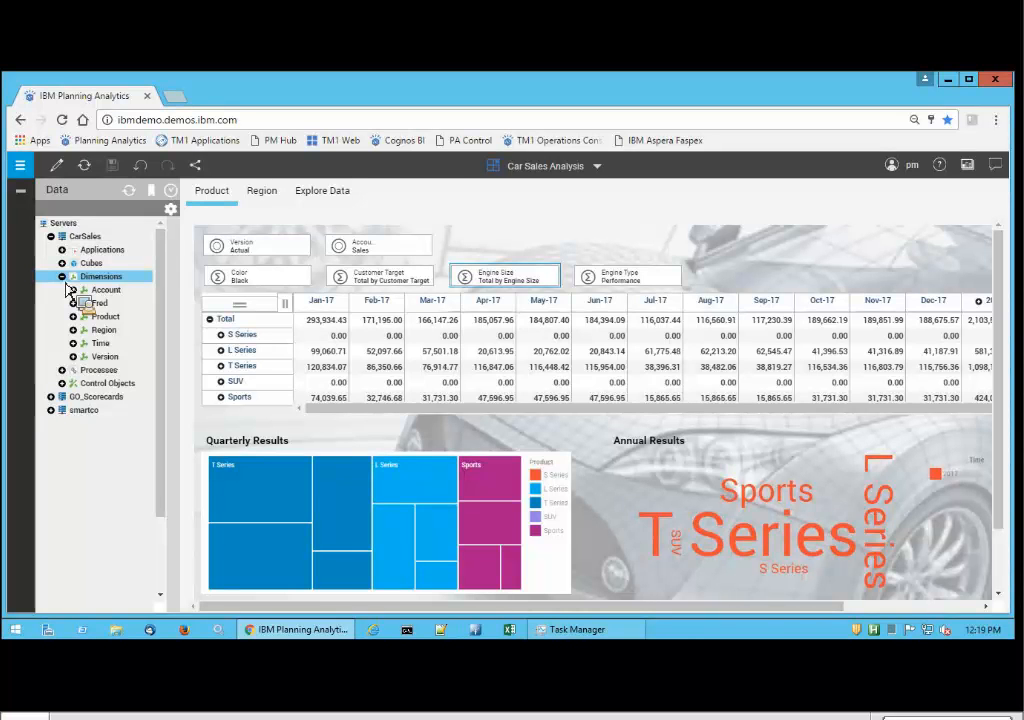
pyautogui.moveTo(68, 288); pyautogui.dragTo(79, 323)
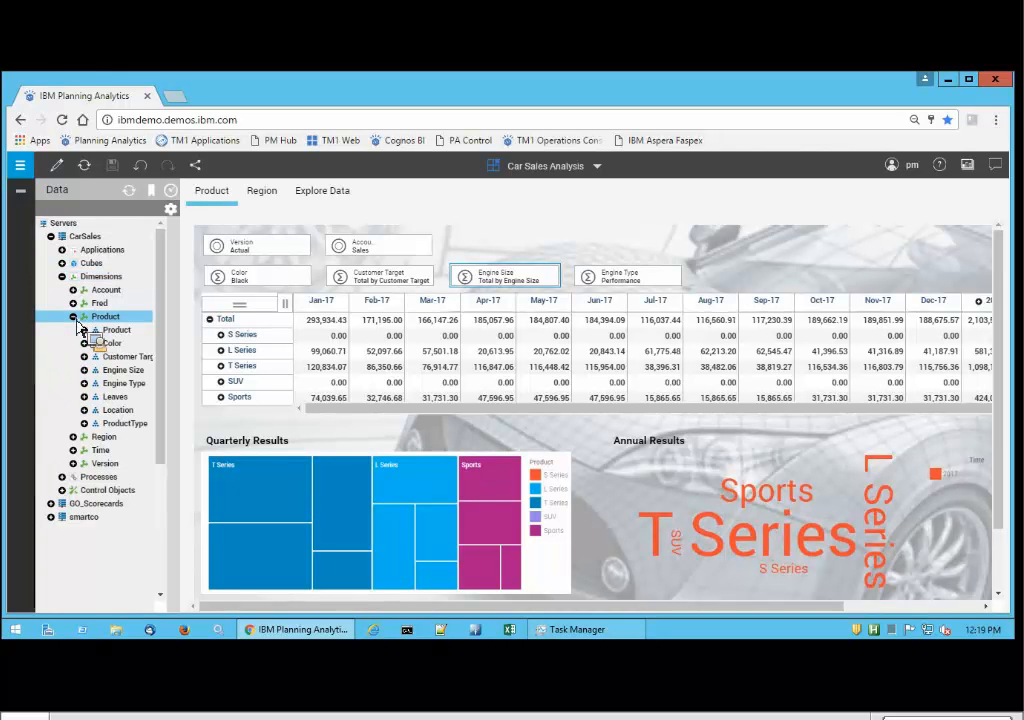
pyautogui.moveTo(79, 323); pyautogui.dragTo(123, 354)
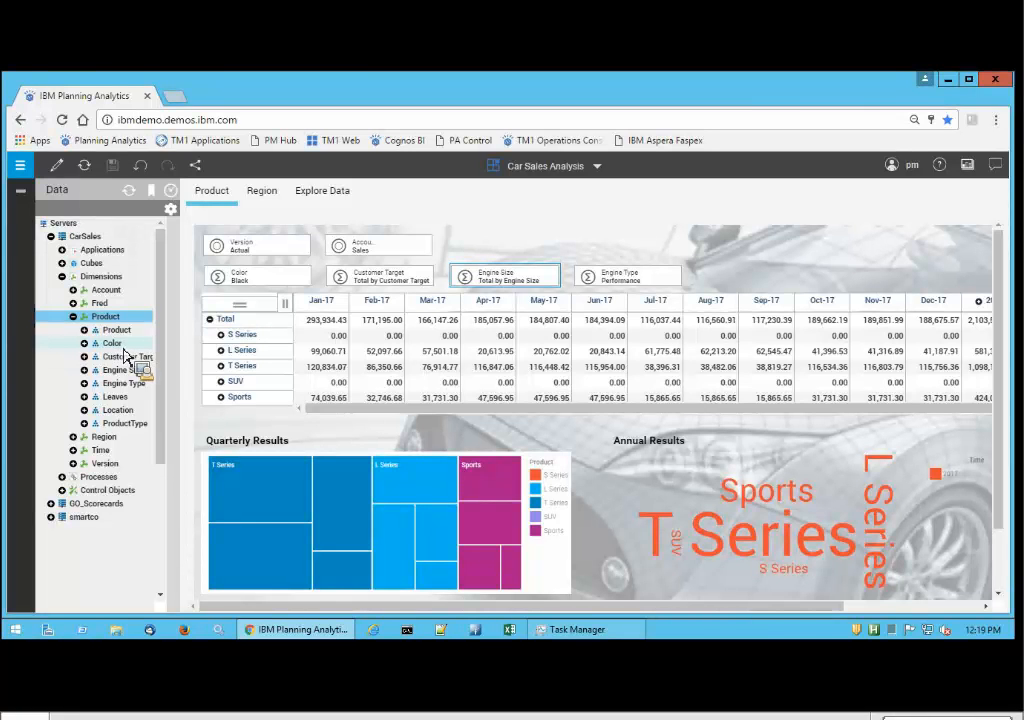
pyautogui.moveTo(123, 358)
pyautogui.mouseDown()
pyautogui.moveTo(118, 330)
pyautogui.moveTo(121, 341)
pyautogui.mouseUp()
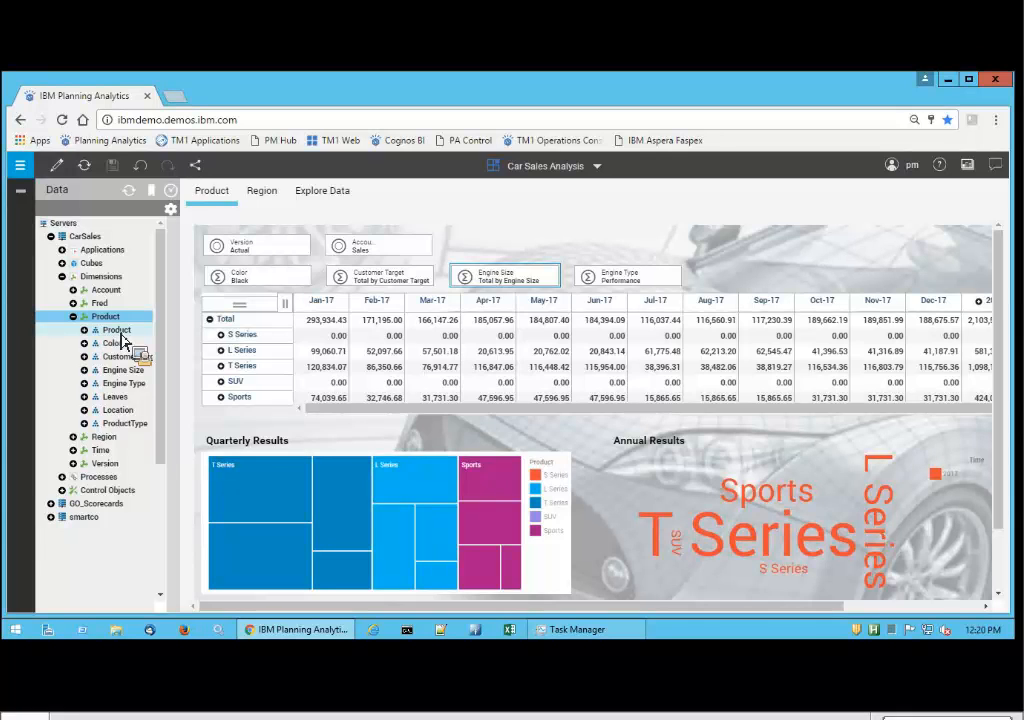
pyautogui.moveTo(120, 335)
pyautogui.mouseDown()
pyautogui.moveTo(112, 324)
pyautogui.moveTo(128, 344)
pyautogui.mouseUp()
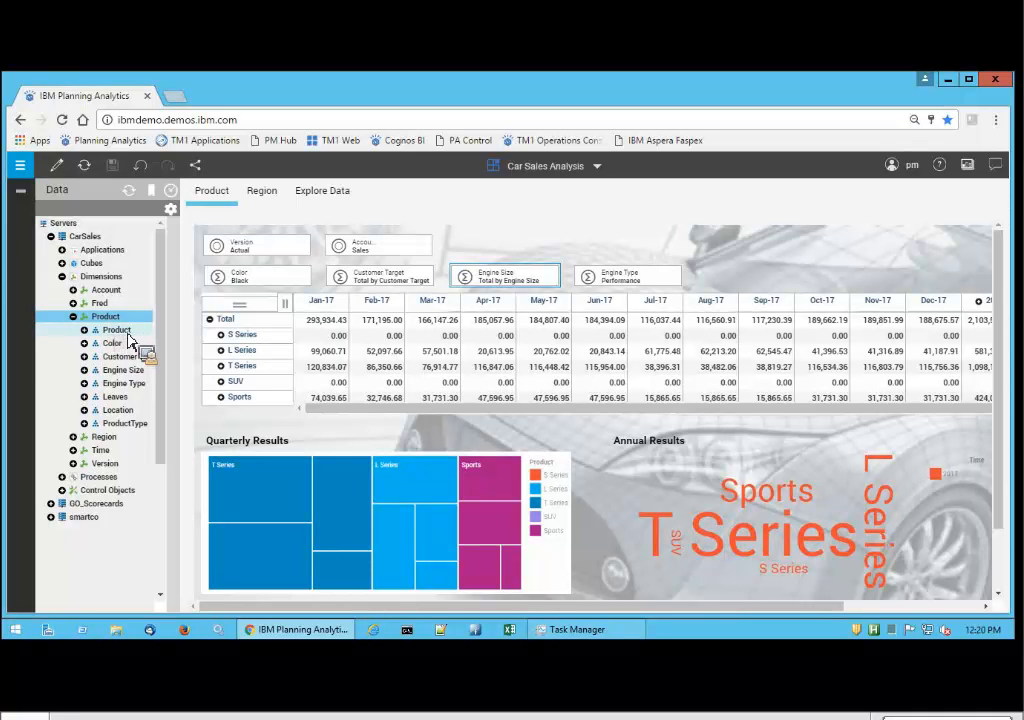
pyautogui.moveTo(128, 342)
pyautogui.mouseDown()
pyautogui.moveTo(127, 366)
pyautogui.moveTo(119, 353)
pyautogui.mouseUp()
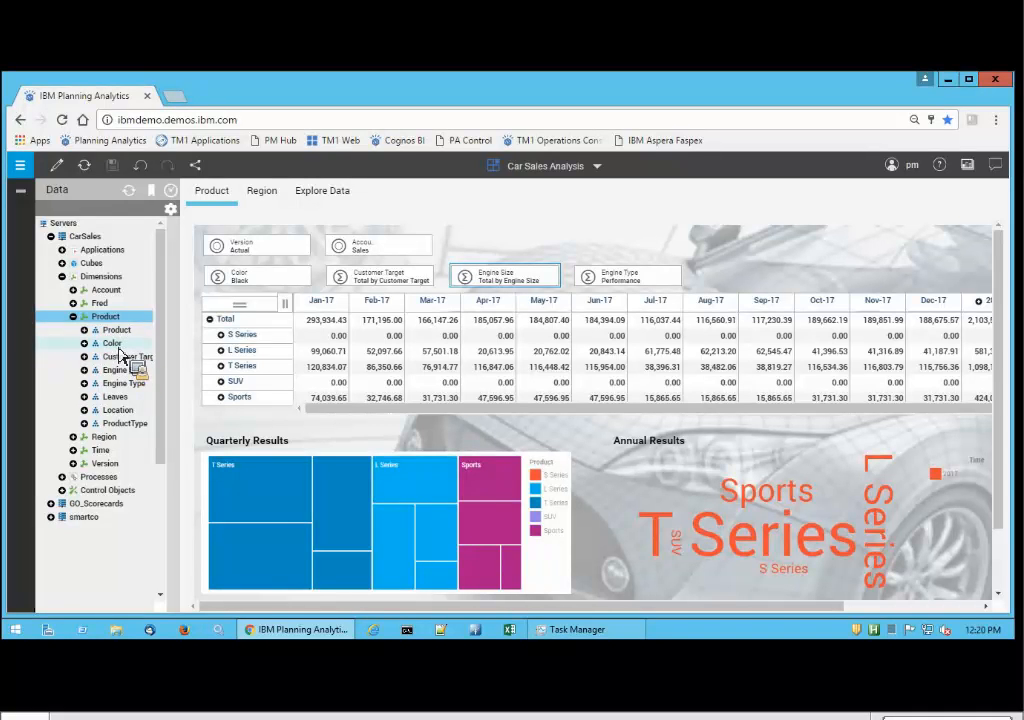
pyautogui.moveTo(119, 348); pyautogui.dragTo(117, 342)
# On the Explore Data sheet, swap Engine Size with Time on the columns and Color with Region on the rows.
pyautogui.moveTo(118, 345); pyautogui.dragTo(378, 405)
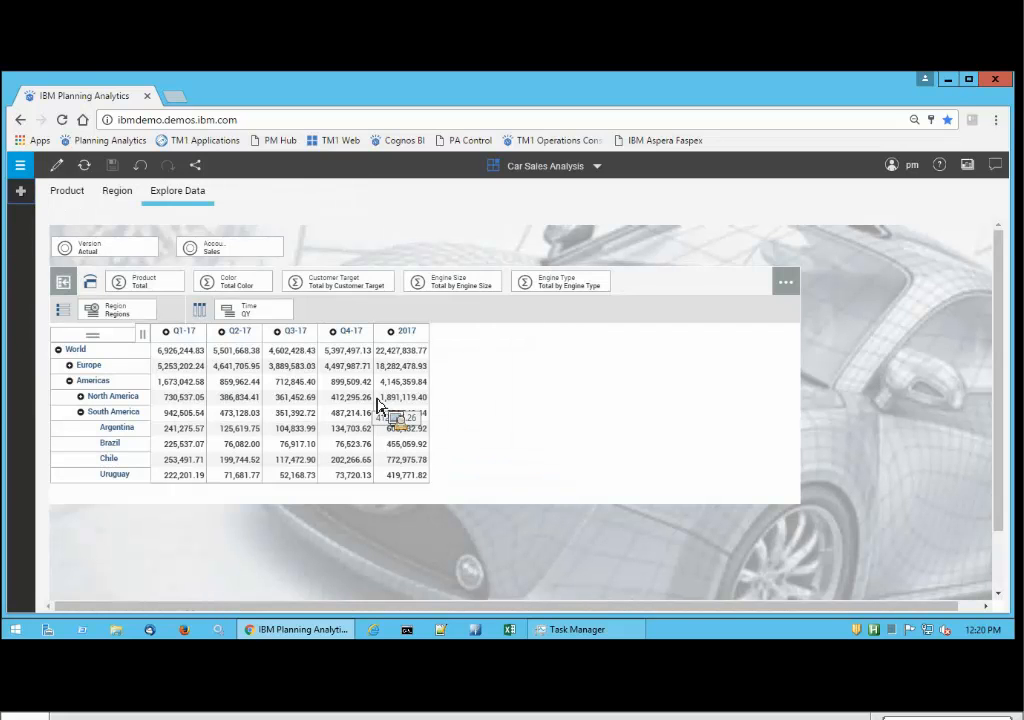
pyautogui.moveTo(378, 404)
pyautogui.mouseDown()
pyautogui.moveTo(368, 352)
pyautogui.moveTo(278, 155)
pyautogui.moveTo(258, 256)
pyautogui.moveTo(338, 331)
pyautogui.moveTo(240, 359)
pyautogui.moveTo(101, 348)
pyautogui.moveTo(117, 406)
pyautogui.moveTo(101, 437)
pyautogui.moveTo(107, 471)
pyautogui.moveTo(101, 411)
pyautogui.moveTo(114, 283)
pyautogui.moveTo(153, 296)
pyautogui.moveTo(438, 288)
pyautogui.moveTo(585, 303)
pyautogui.moveTo(247, 320)
pyautogui.moveTo(366, 322)
pyautogui.moveTo(468, 293)
pyautogui.moveTo(360, 314)
pyautogui.moveTo(357, 375)
pyautogui.moveTo(210, 358)
pyautogui.moveTo(265, 320)
pyautogui.moveTo(425, 313)
pyautogui.moveTo(519, 292)
pyautogui.moveTo(493, 307)
pyautogui.mouseUp()
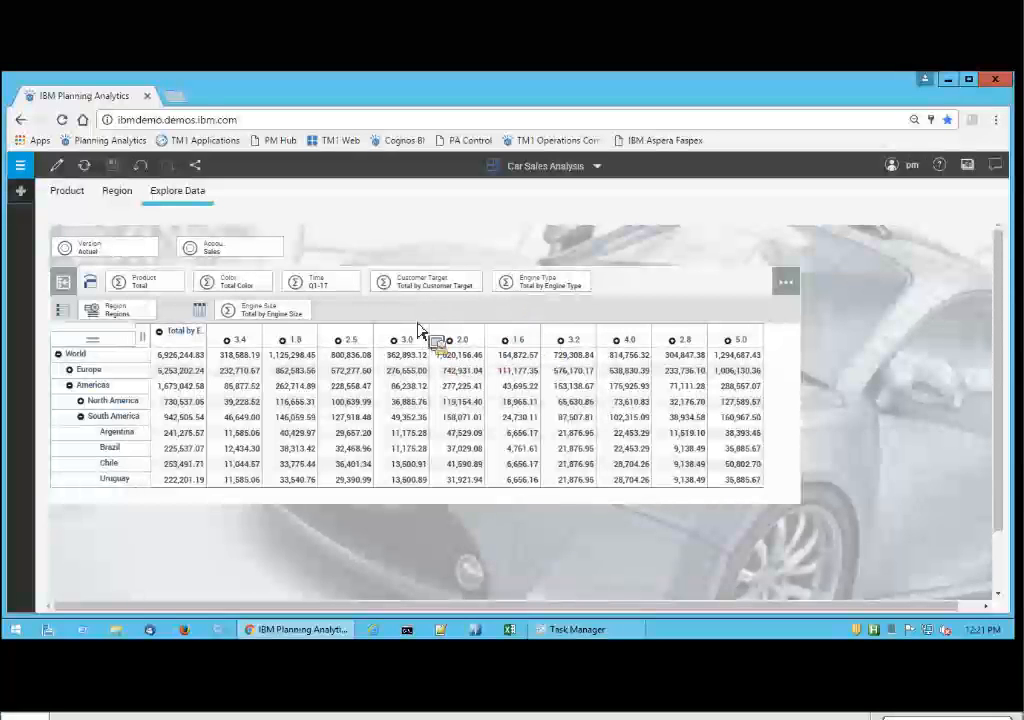
pyautogui.moveTo(420, 330); pyautogui.dragTo(126, 328)
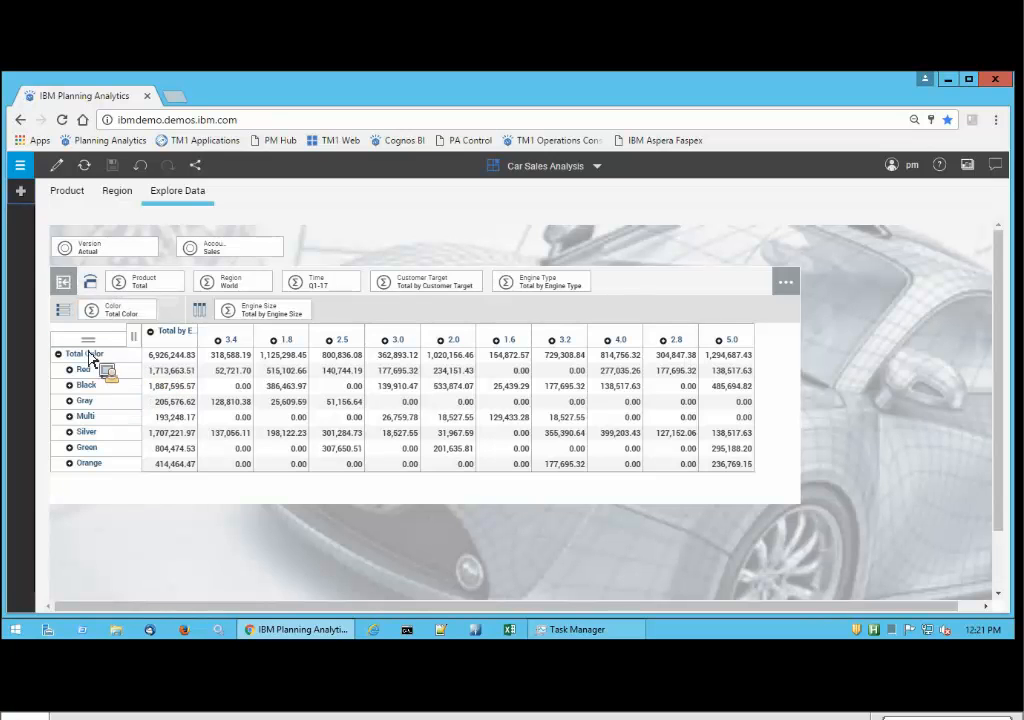
pyautogui.moveTo(137, 370); pyautogui.dragTo(693, 386)
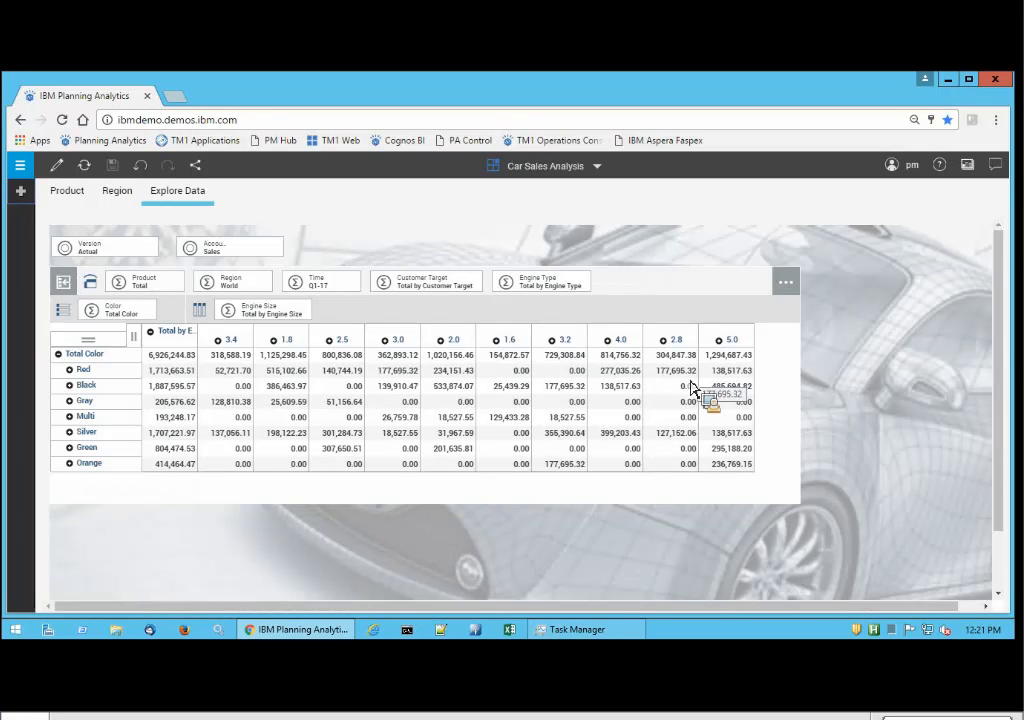
# Create a new book and open the CarSales server's Product dimension for editing, accepting the dimension editing notice.
pyautogui.moveTo(690, 386); pyautogui.dragTo(106, 352)
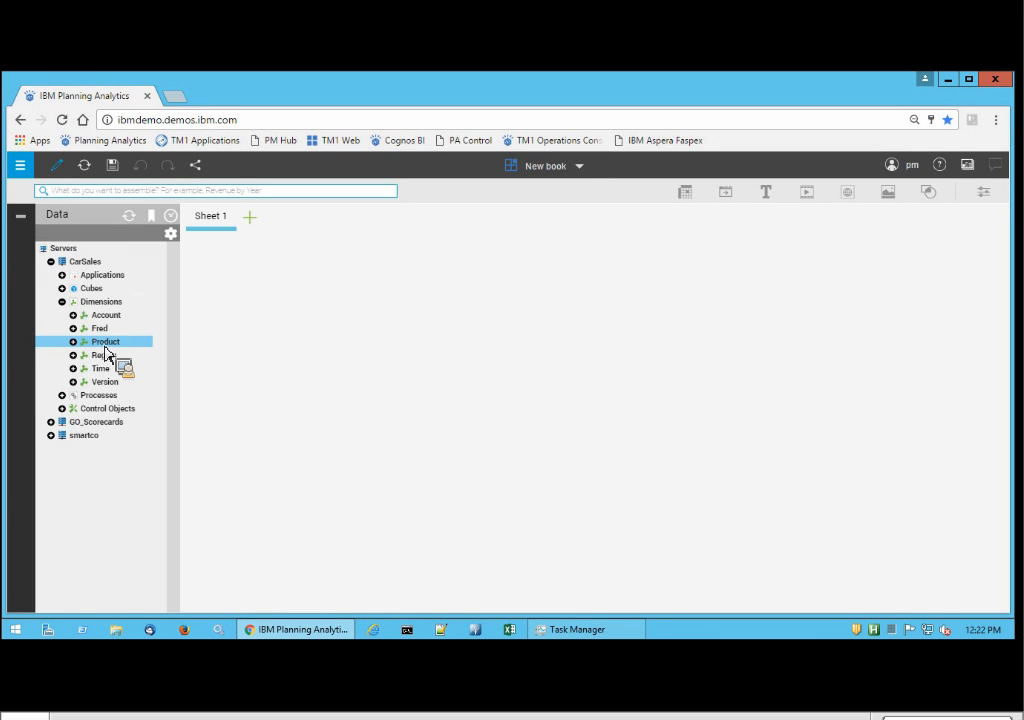
pyautogui.rightClick(105, 349)
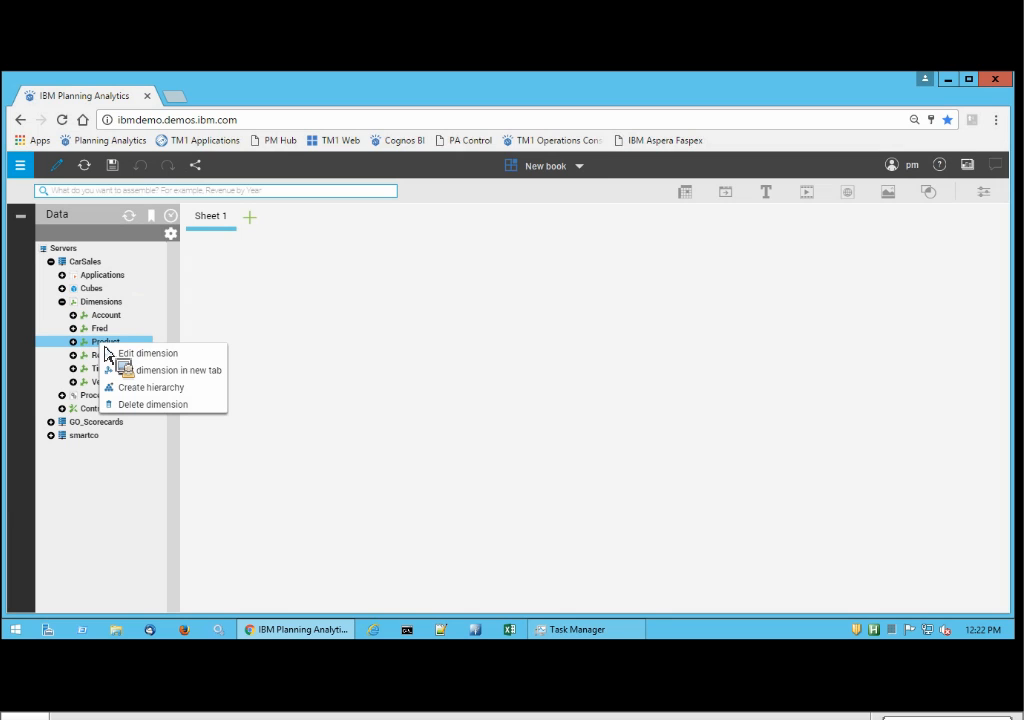
pyautogui.click(161, 360)
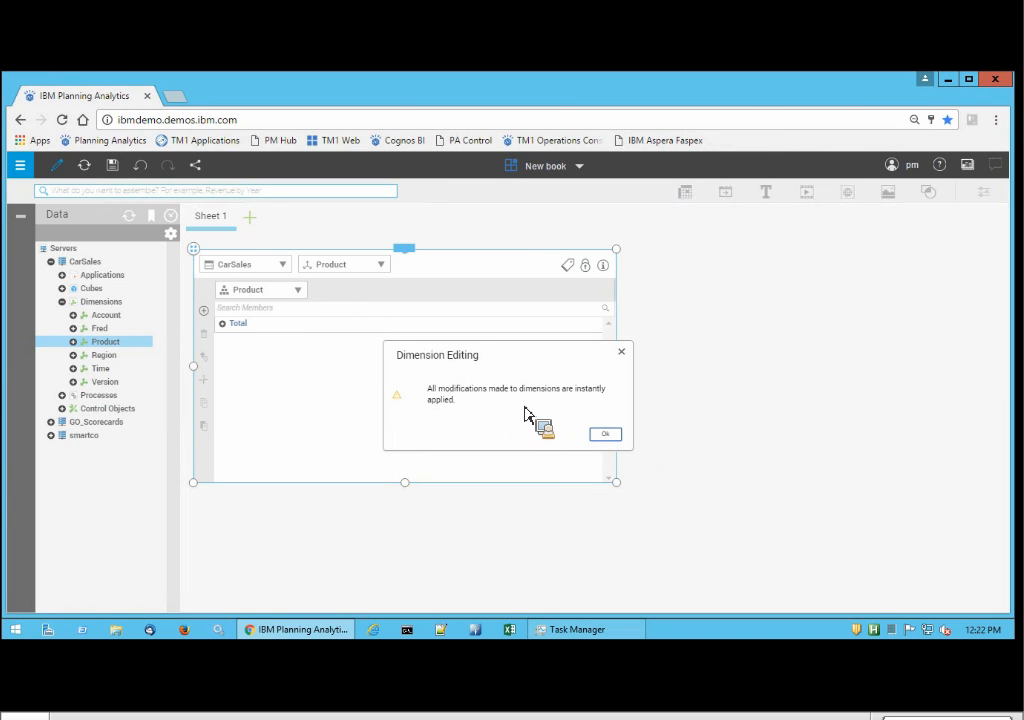
pyautogui.click(605, 436)
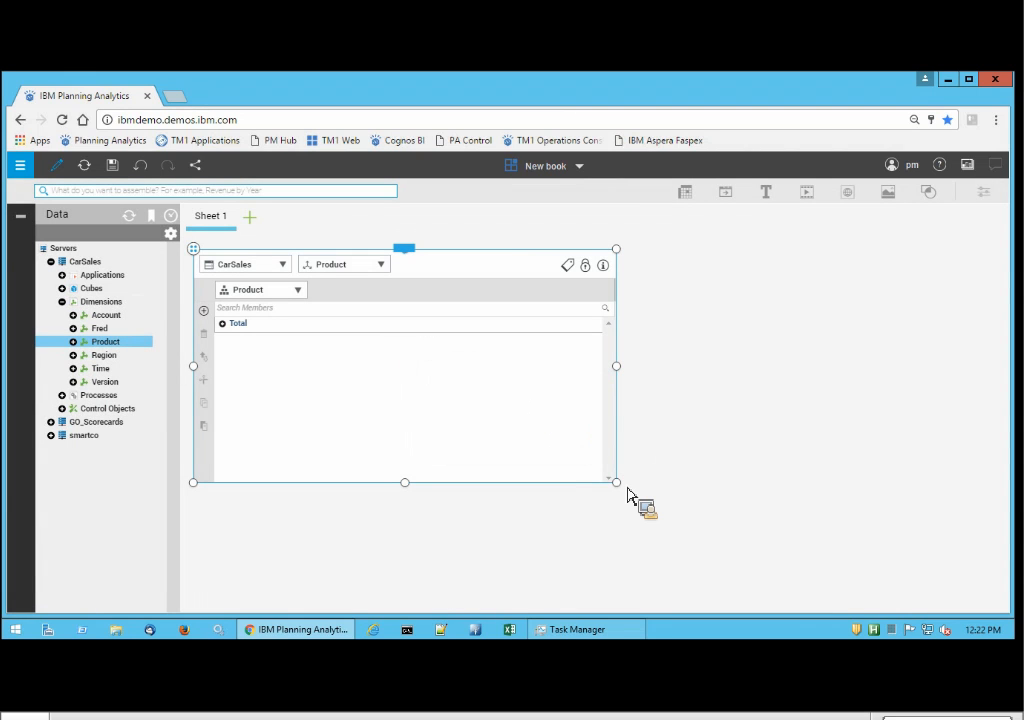
# Enlarge the Product dimension editor so that it fills most of Sheet 1.
pyautogui.moveTo(624, 494); pyautogui.dragTo(786, 598)
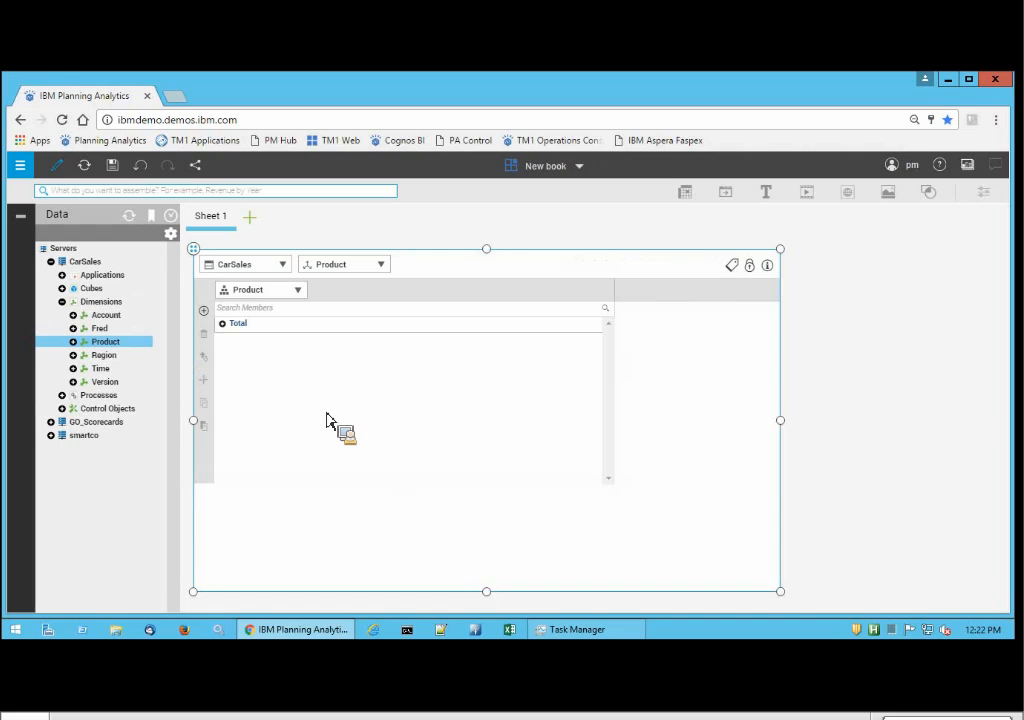
pyautogui.moveTo(783, 420); pyautogui.dragTo(809, 426)
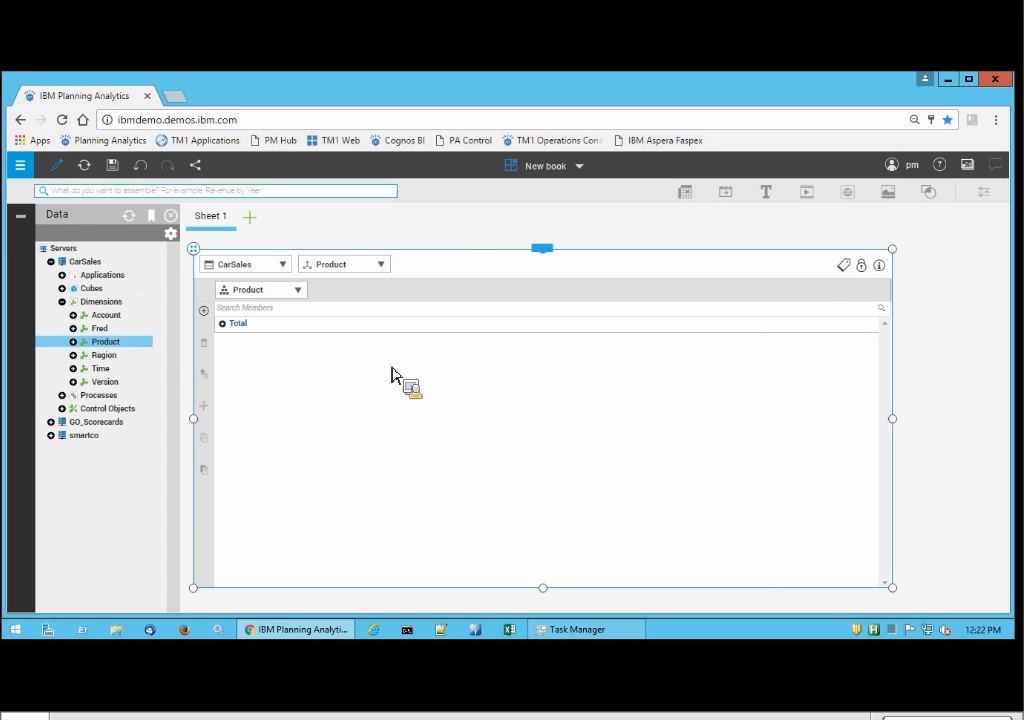
pyautogui.moveTo(245, 248); pyautogui.dragTo(362, 273)
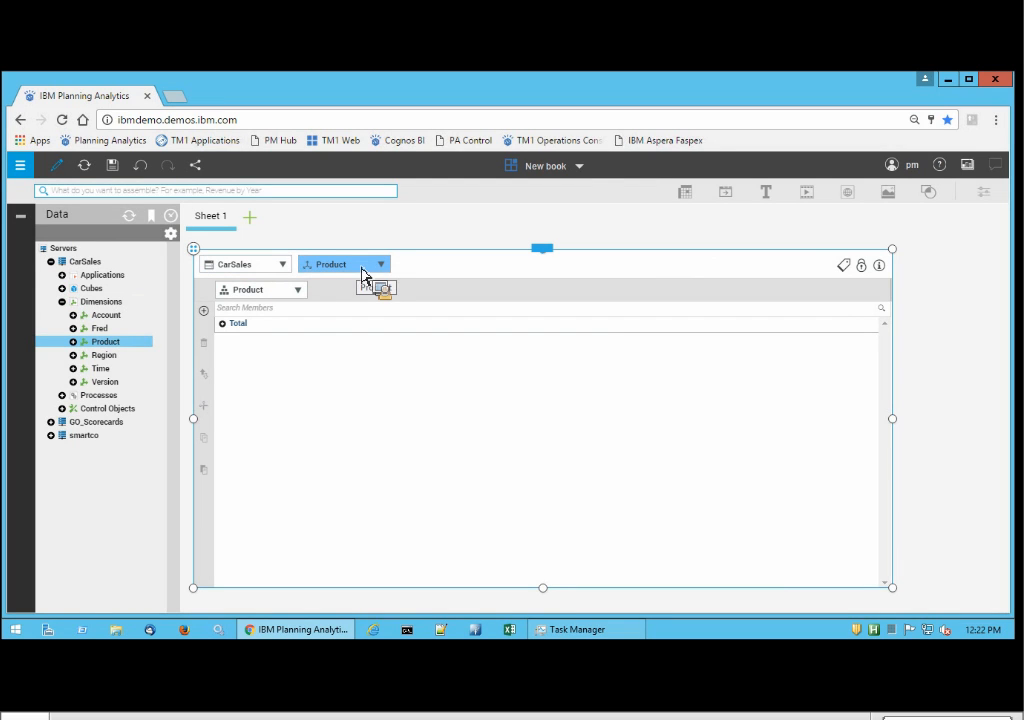
# Switch the dimension editor to the Leaves hierarchy and show its member attributes, widening the column of member names.
pyautogui.moveTo(362, 273); pyautogui.dragTo(265, 376)
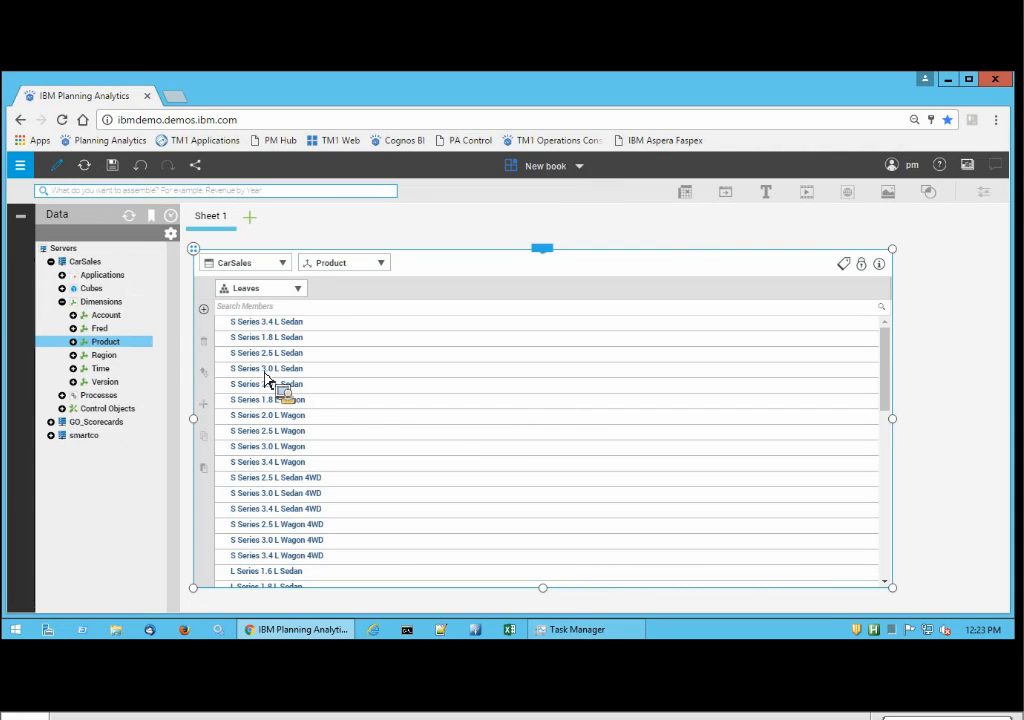
pyautogui.moveTo(265, 376); pyautogui.dragTo(847, 279)
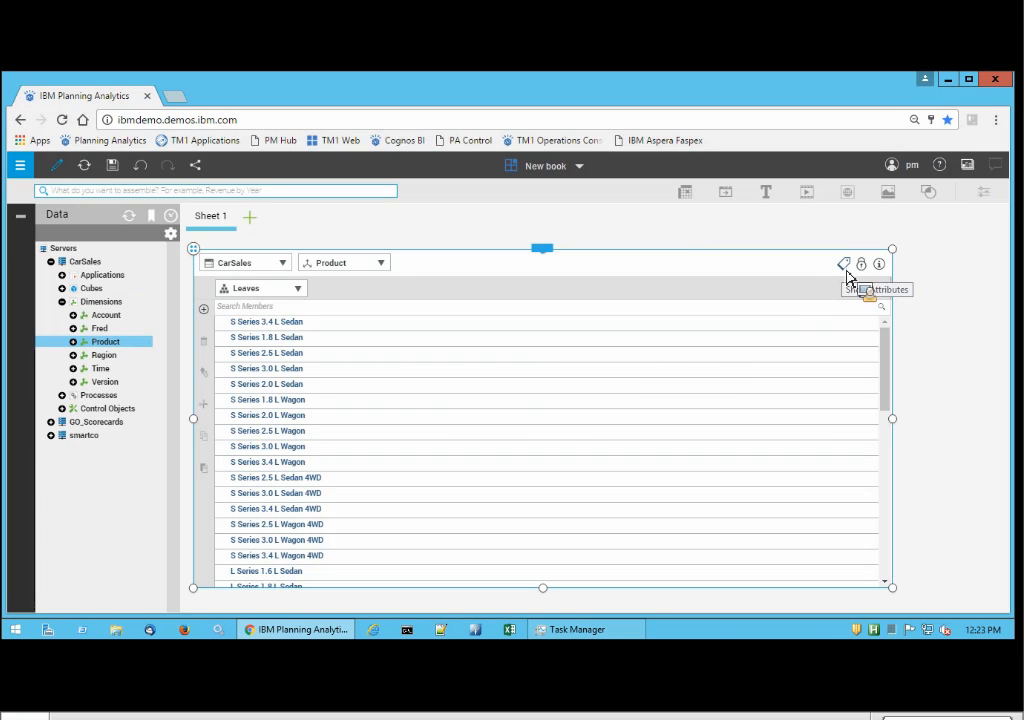
pyautogui.click(847, 272)
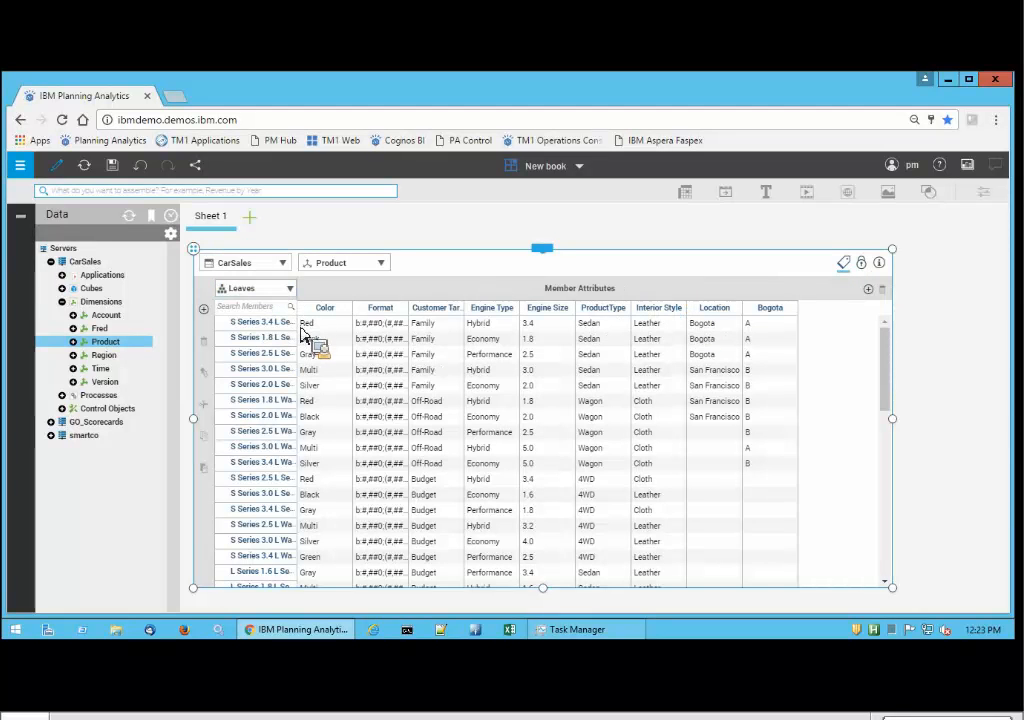
pyautogui.moveTo(299, 326); pyautogui.dragTo(360, 337)
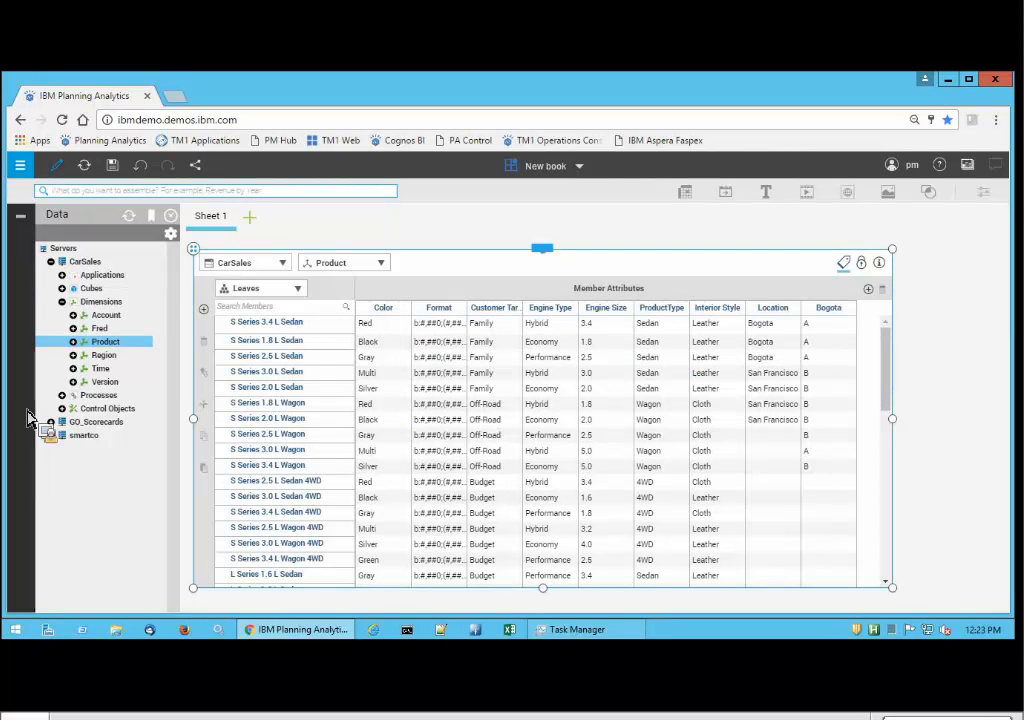
# Expand the Product dimension in the data tree to compare its hierarchies with the member attributes.
pyautogui.click(74, 343)
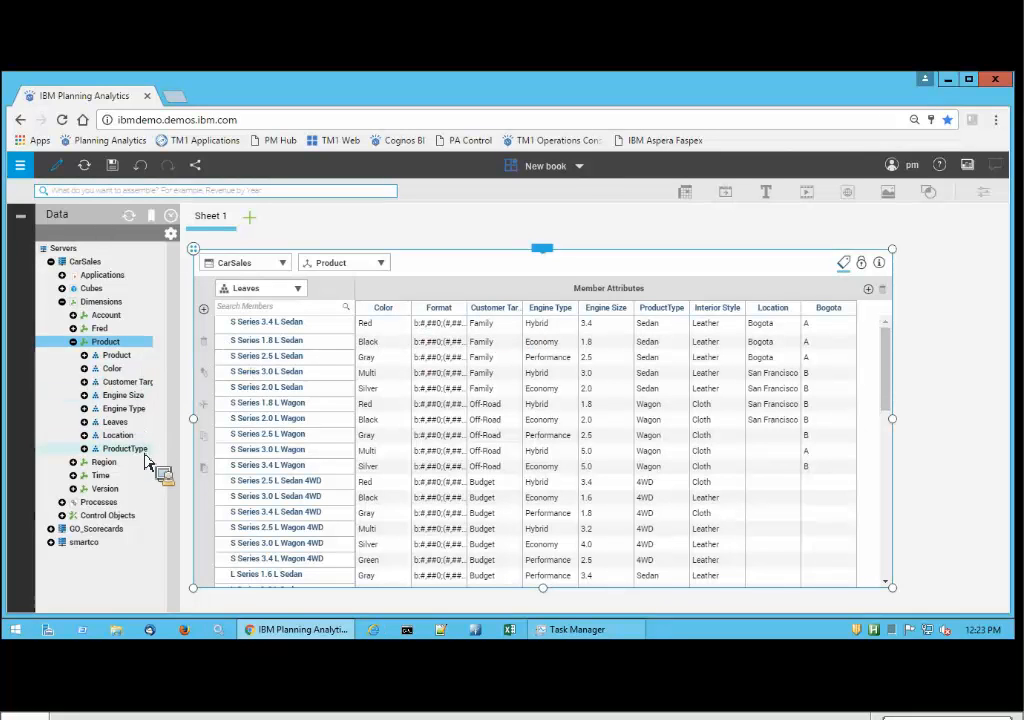
# Create a new Product hierarchy from the Interior Style attribute in the dimension editor.
pyautogui.click(712, 313)
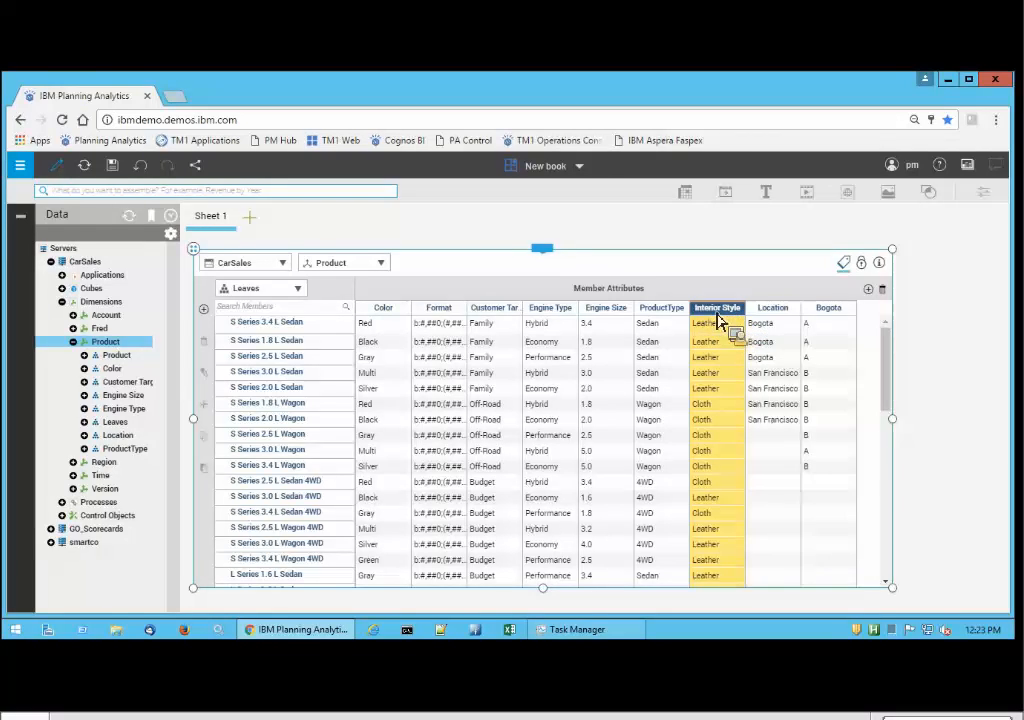
pyautogui.rightClick(717, 319)
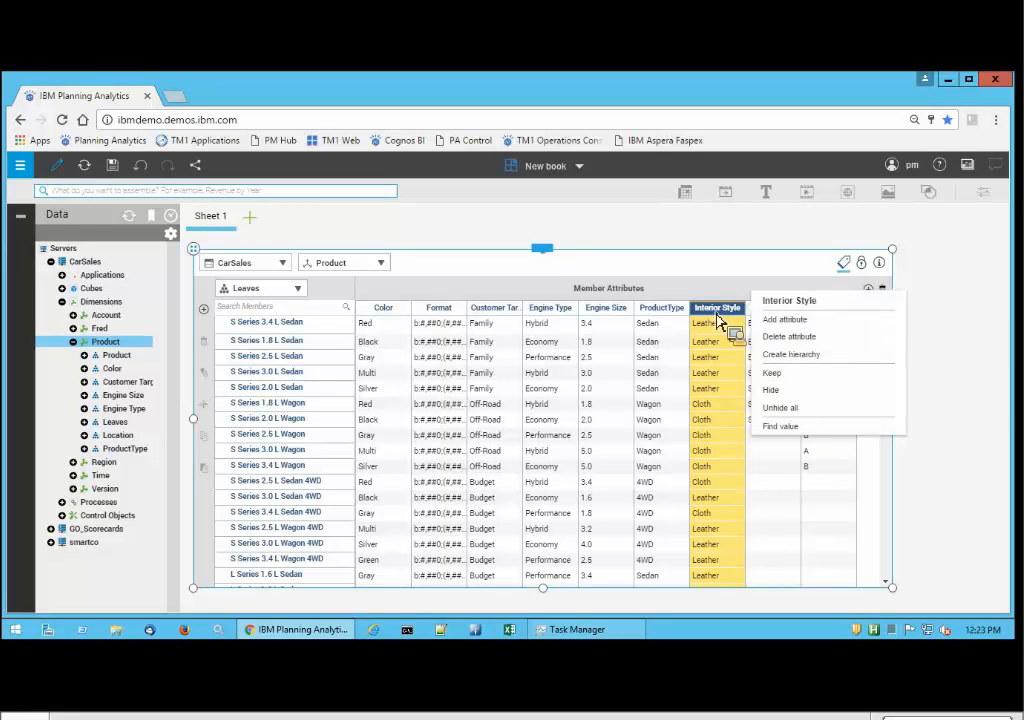
pyautogui.click(816, 358)
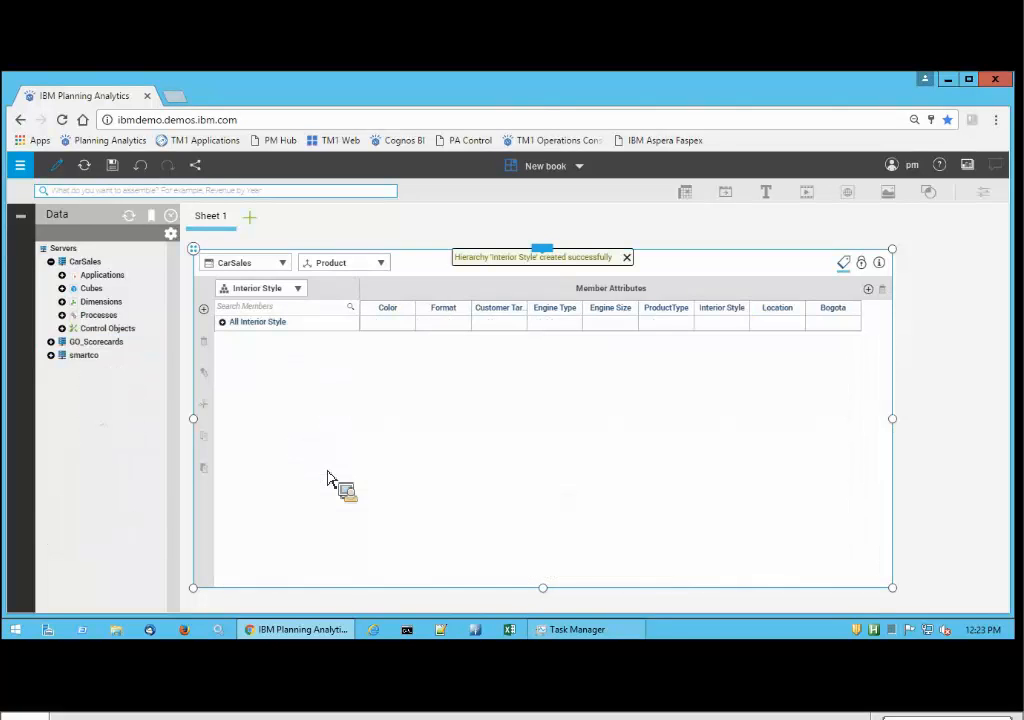
# In the Car Sales Analysis book, refresh the data tree and replace Engine Size on the columns with the Sales cube's Interior Style hierarchy.
pyautogui.moveTo(170, 493); pyautogui.dragTo(130, 203)
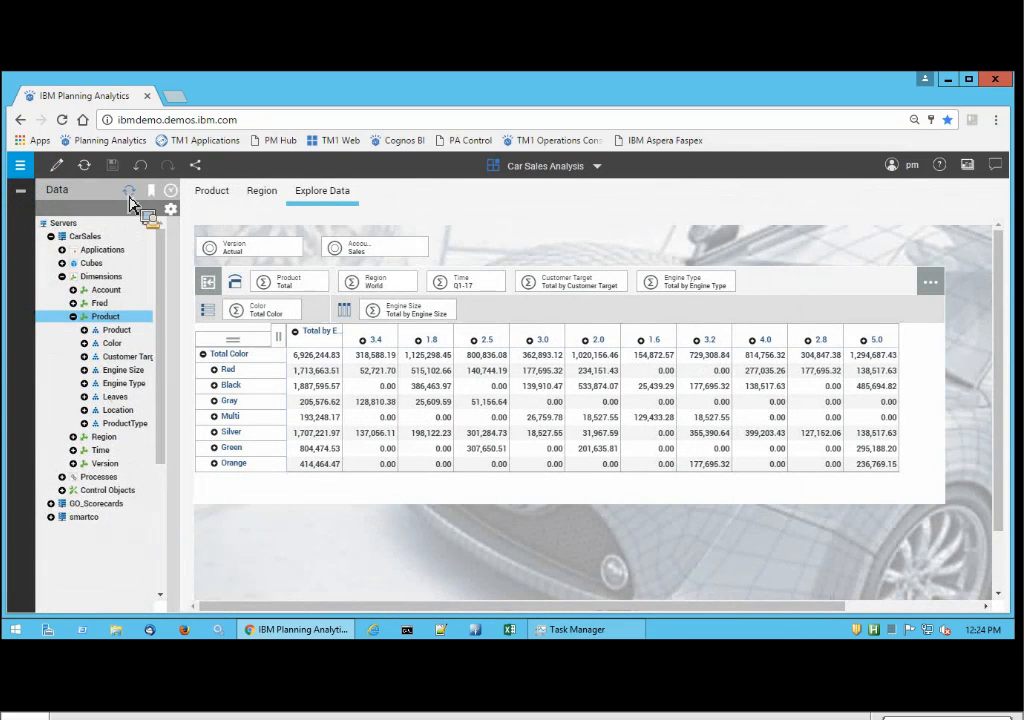
pyautogui.click(130, 196)
pyautogui.click(52, 238)
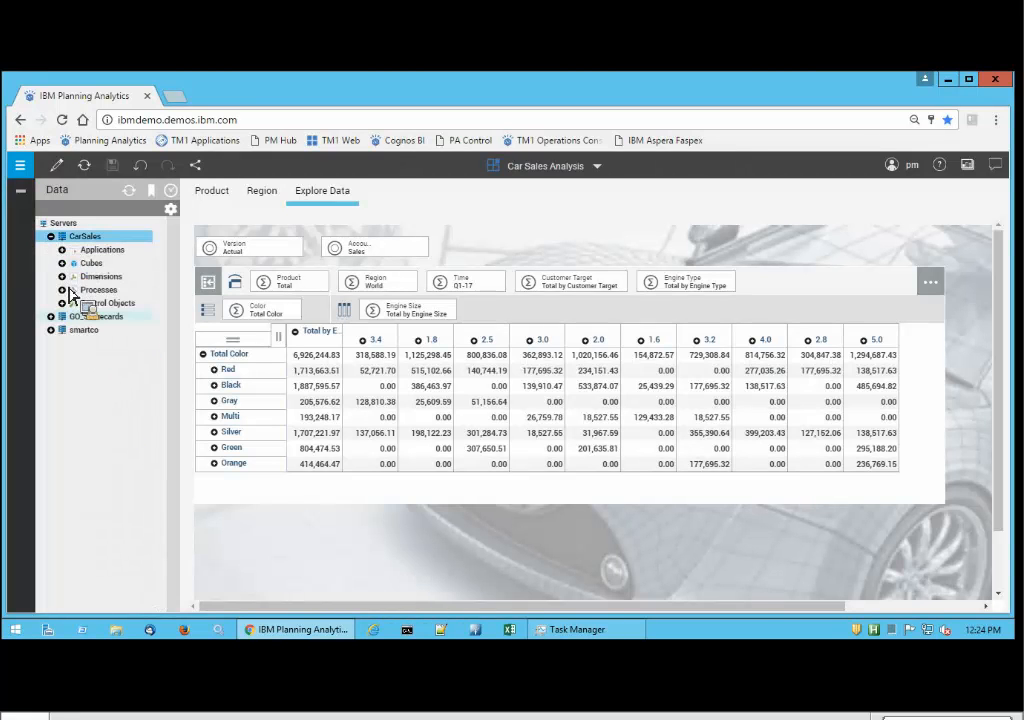
pyautogui.click(62, 263)
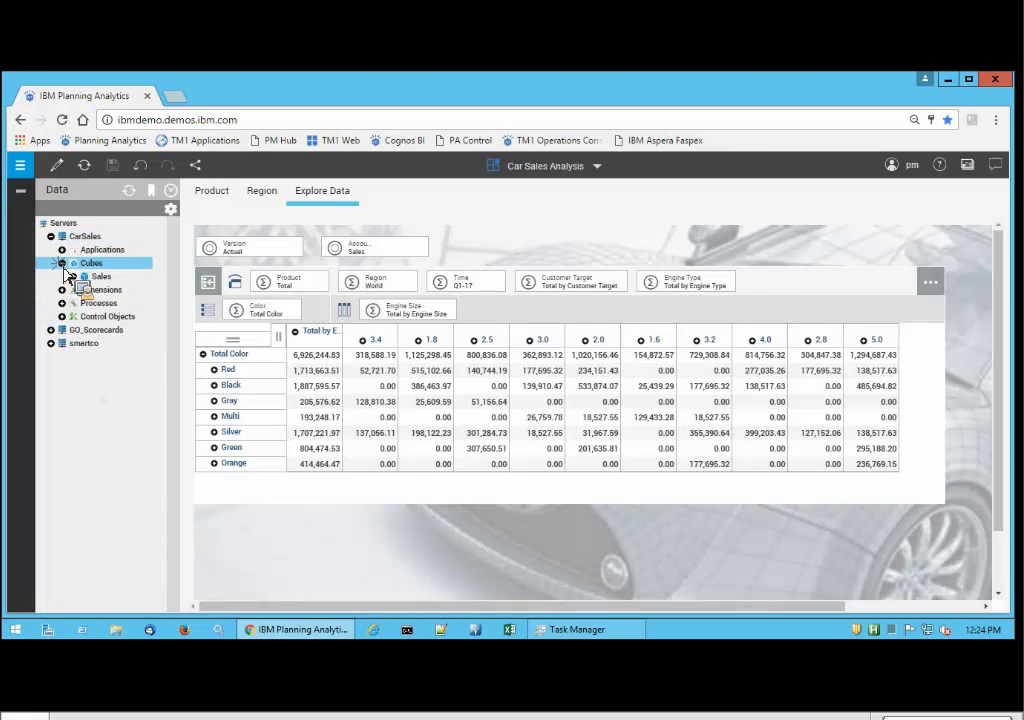
pyautogui.click(76, 278)
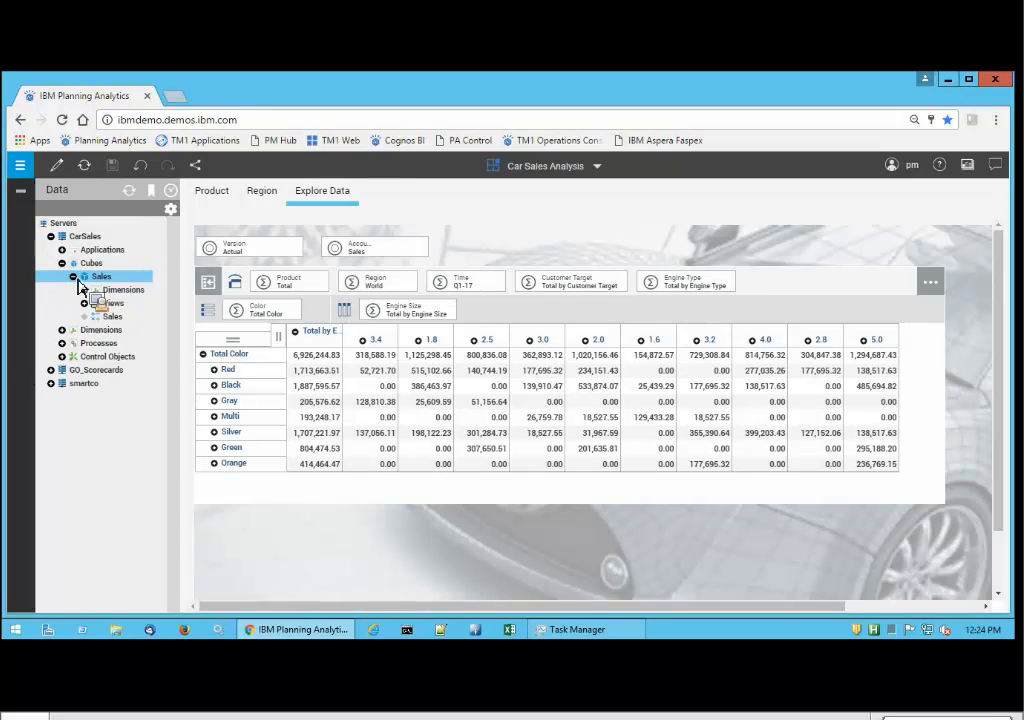
pyautogui.click(88, 290)
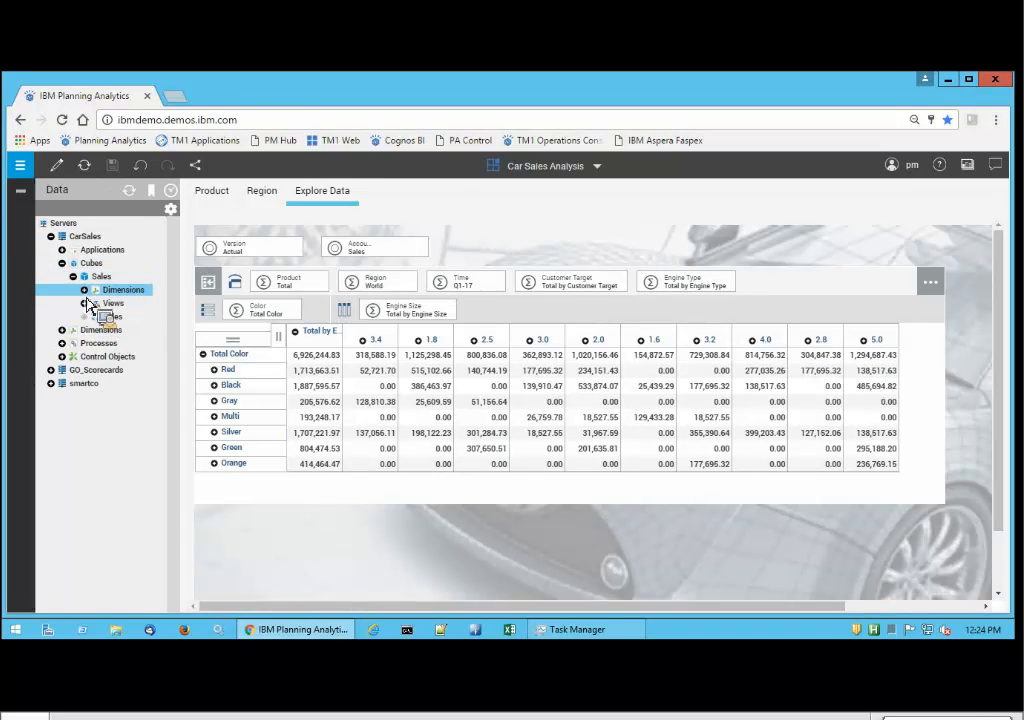
pyautogui.click(89, 340)
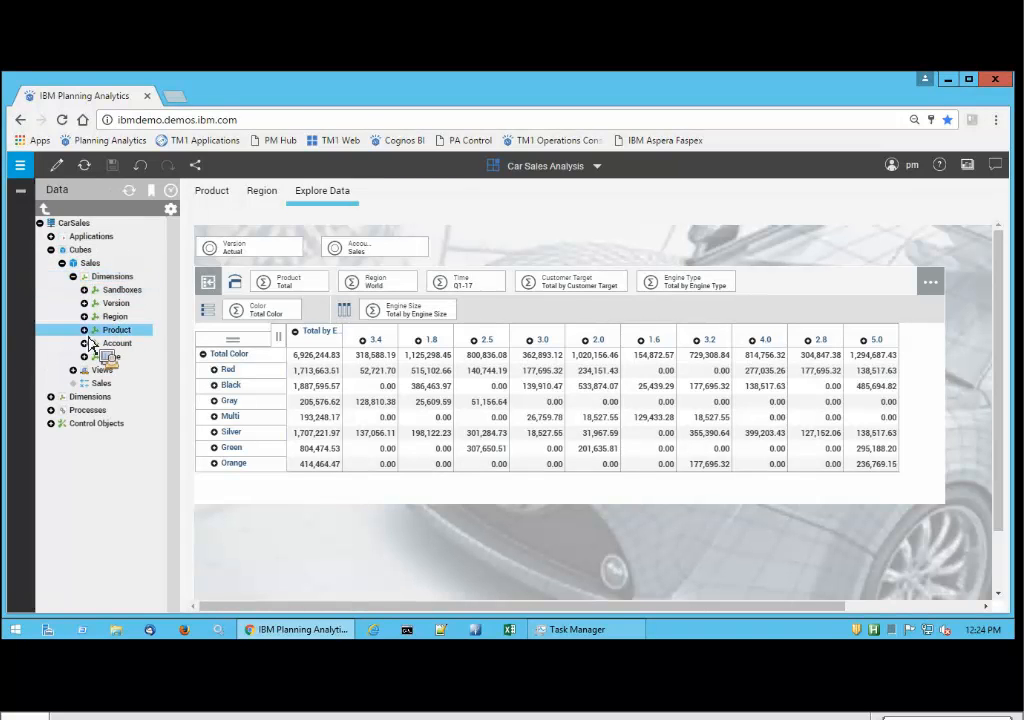
pyautogui.click(125, 424)
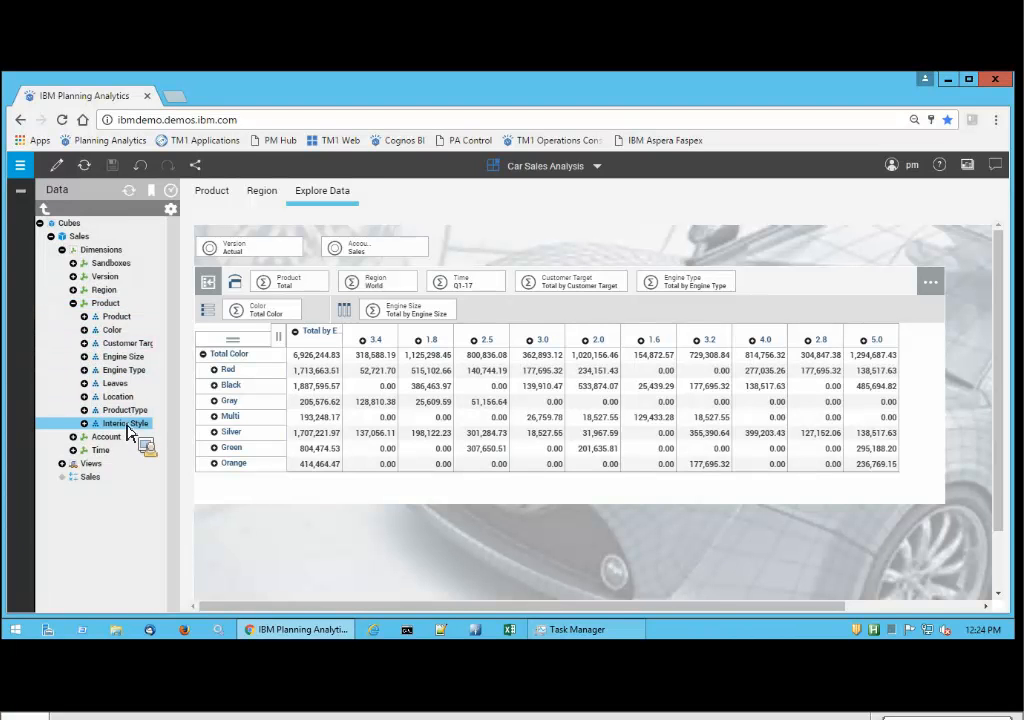
pyautogui.moveTo(130, 432); pyautogui.dragTo(432, 313)
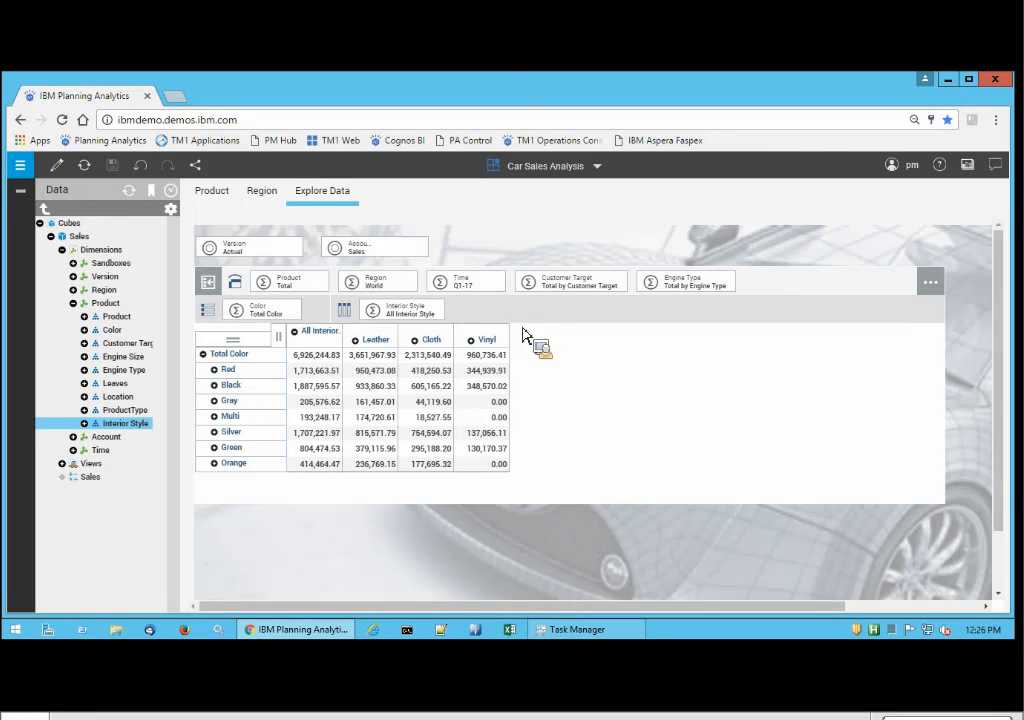
# Return to the new book and select the Interior Style attribute column in the Product dimension editor.
pyautogui.click(590, 168)
pyautogui.click(493, 254)
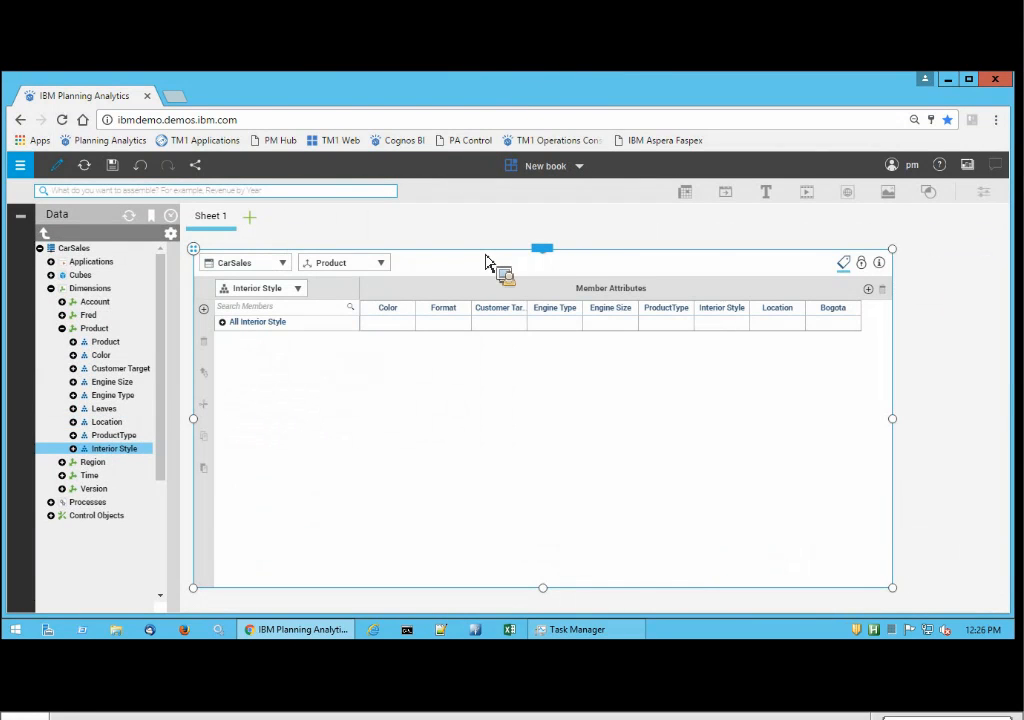
pyautogui.click(724, 312)
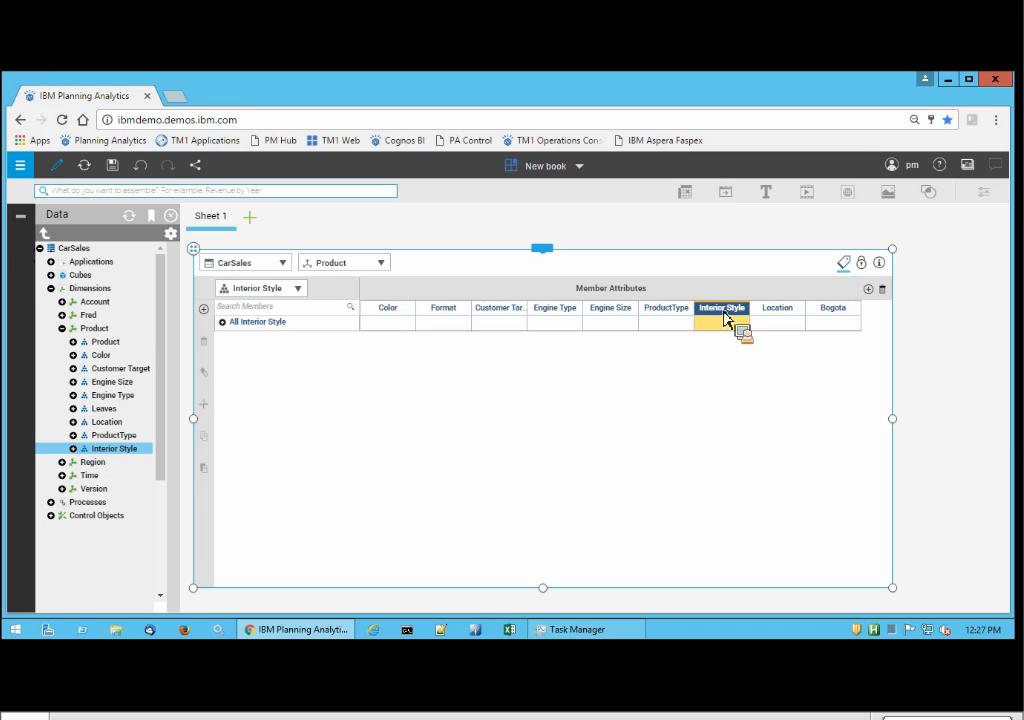
pyautogui.moveTo(725, 318); pyautogui.dragTo(700, 236)
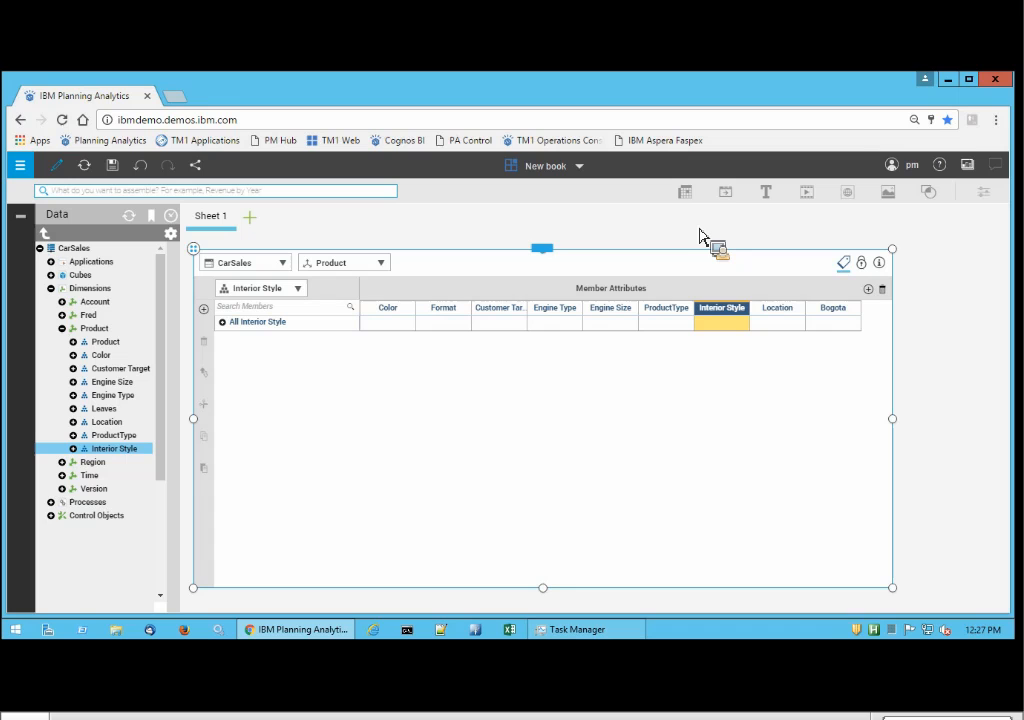
pyautogui.moveTo(700, 234); pyautogui.dragTo(704, 246)
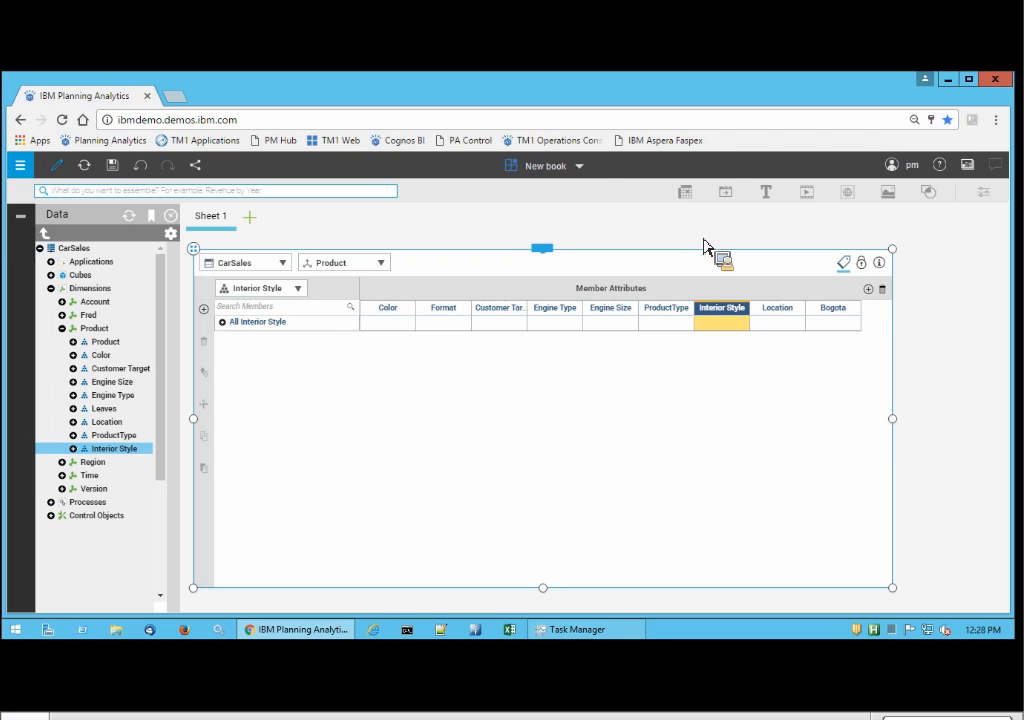
pyautogui.moveTo(704, 246); pyautogui.dragTo(747, 364)
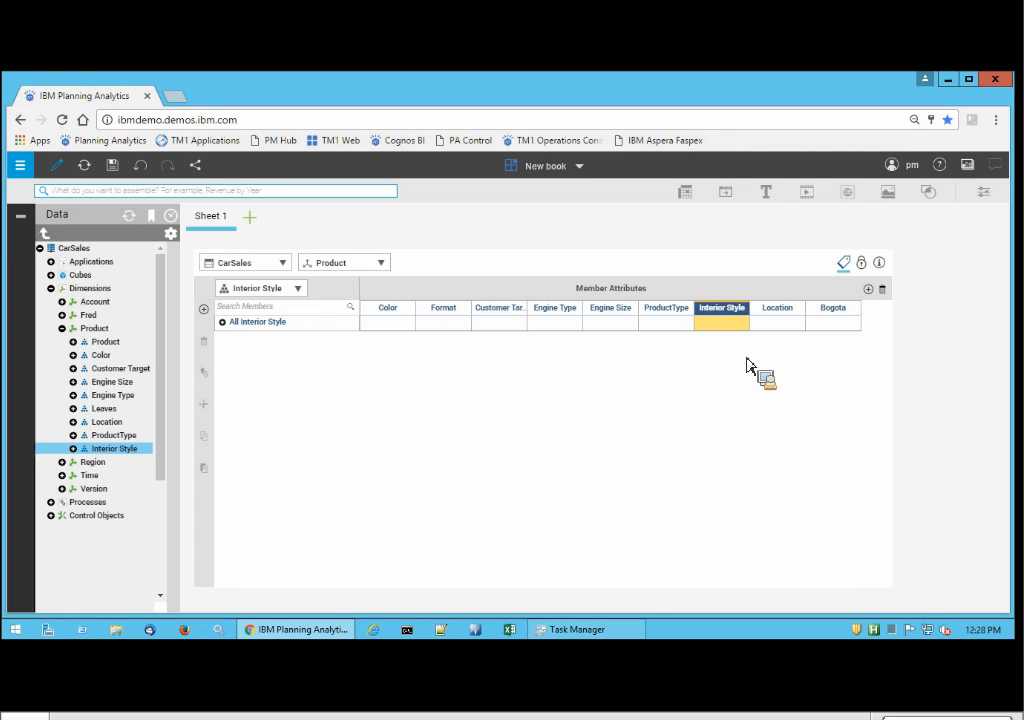
# Go to the Welcome page and open the Hierarchy Admin book from the shared CarSales folder.
pyautogui.click(579, 168)
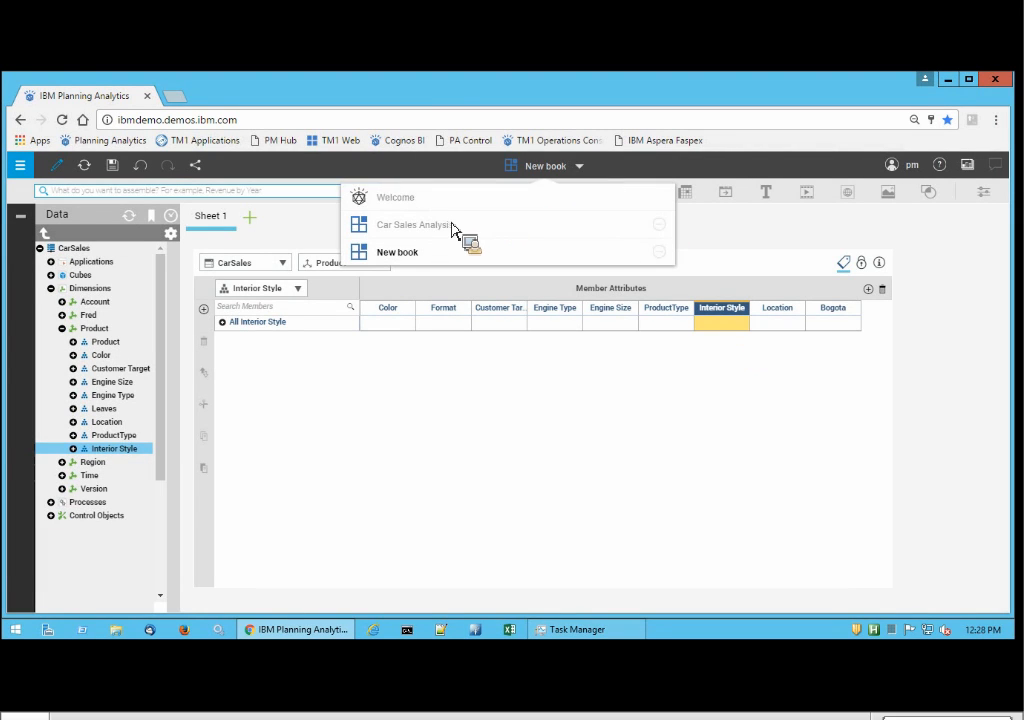
pyautogui.click(402, 206)
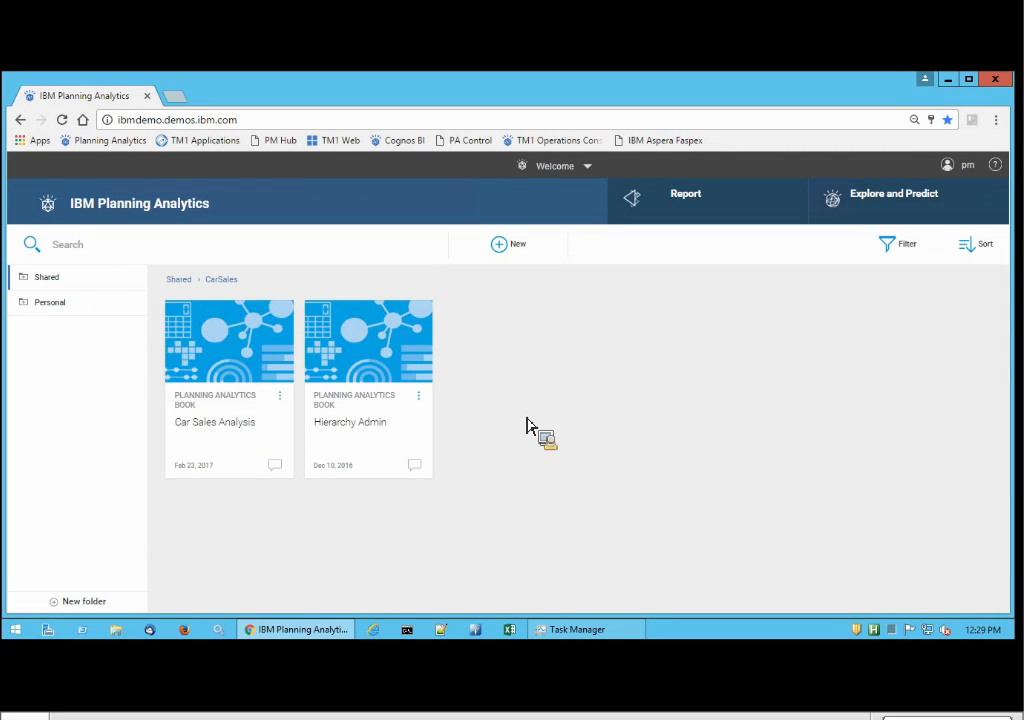
pyautogui.click(366, 369)
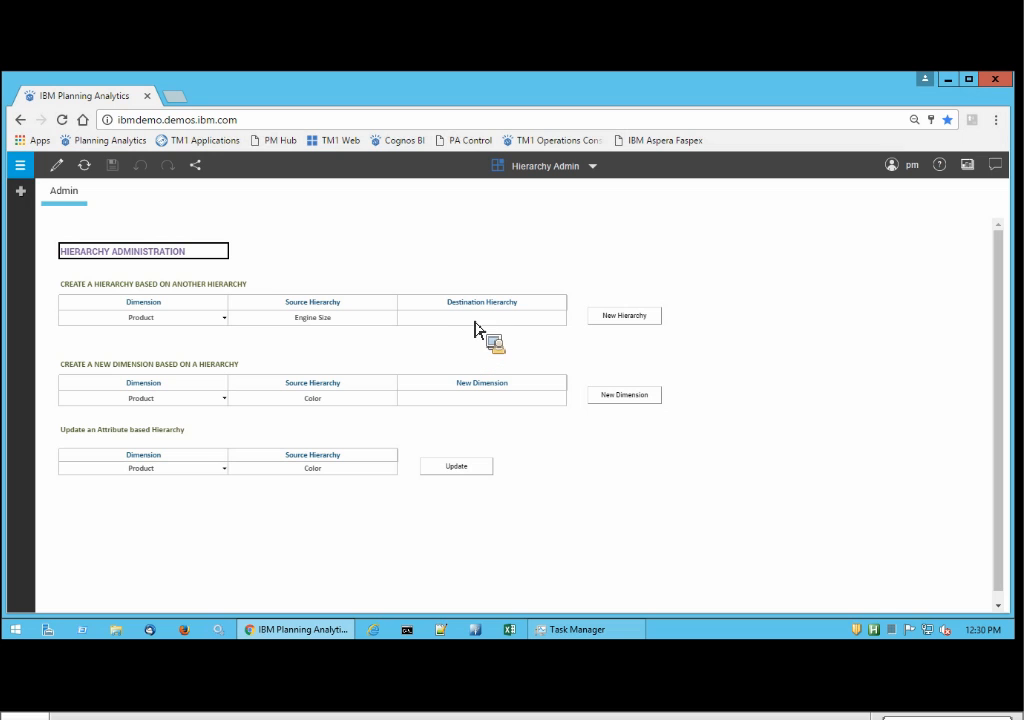
# For creating a hierarchy based on another hierarchy, choose the Region dimension and enter Region as the source hierarchy.
pyautogui.click(476, 319)
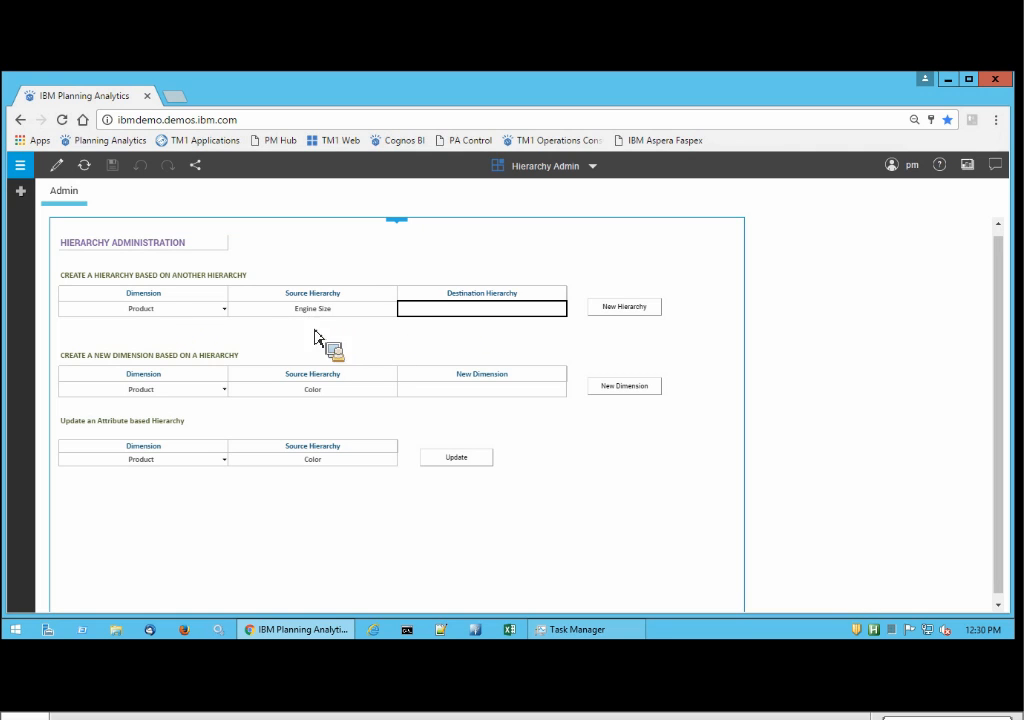
pyautogui.click(226, 313)
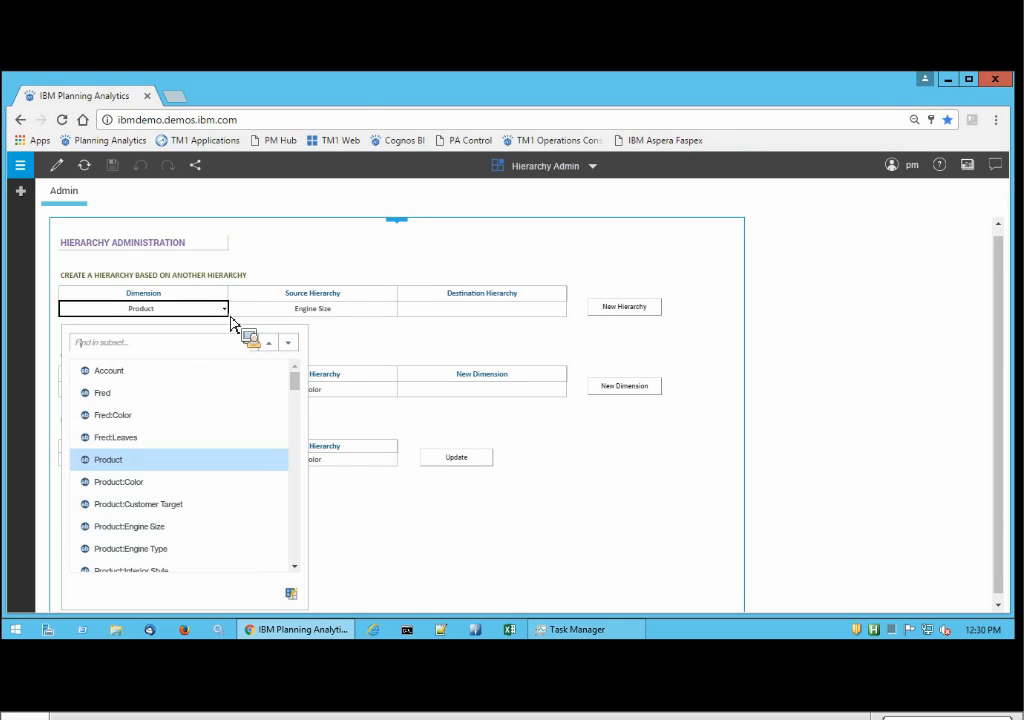
pyautogui.scroll(-3, 231, 535)
pyautogui.click(151, 519)
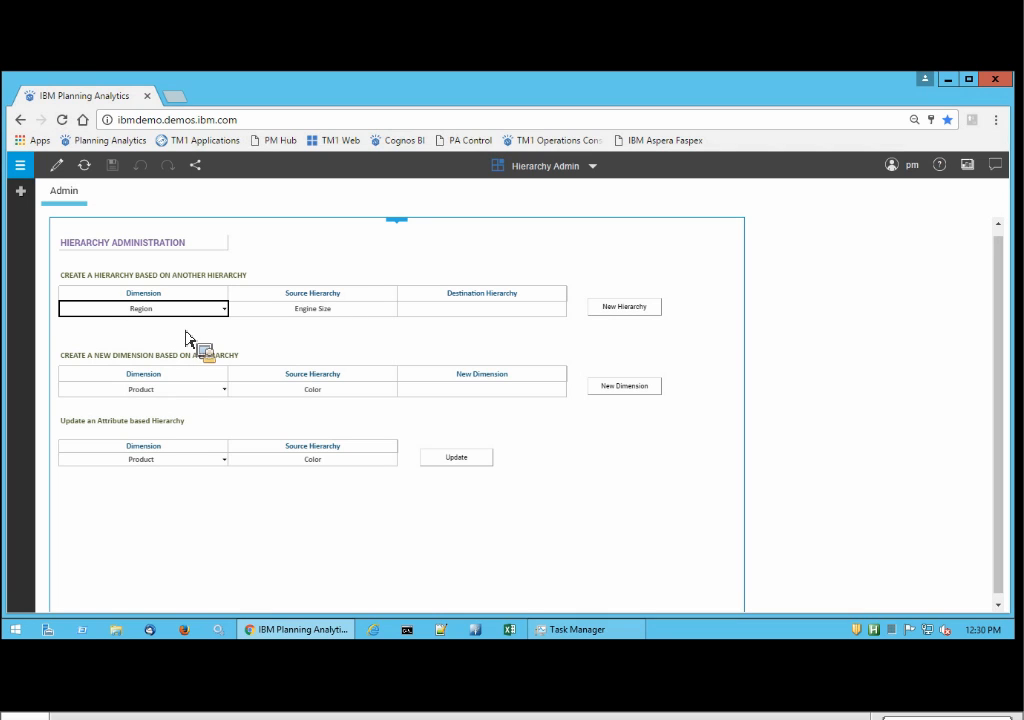
pyautogui.click(335, 312)
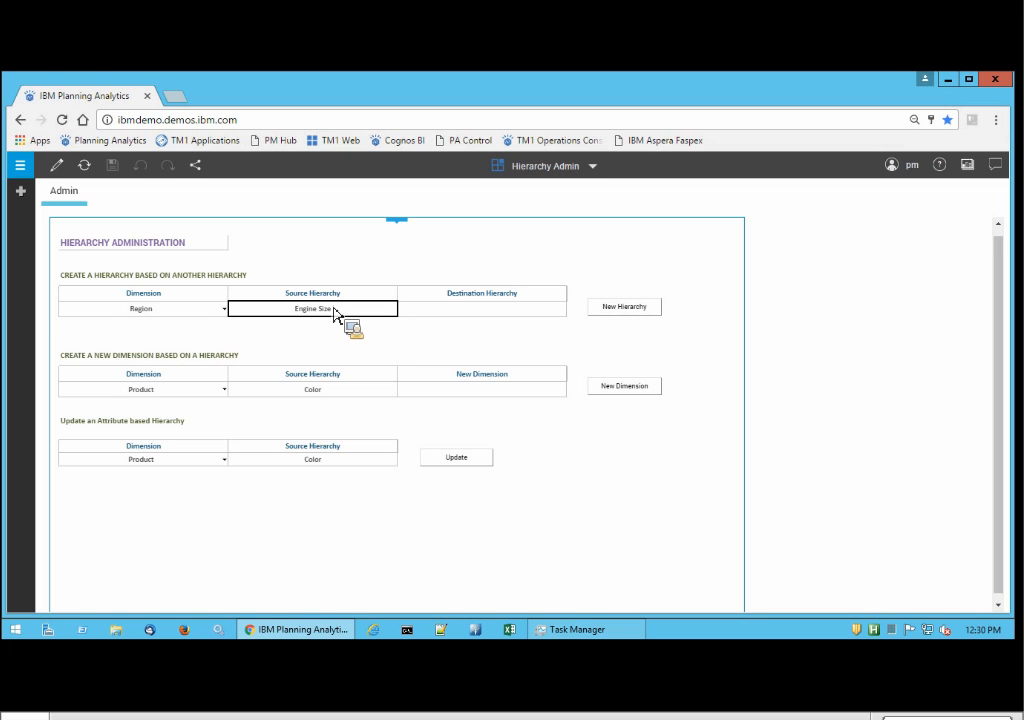
pyautogui.write('Region')
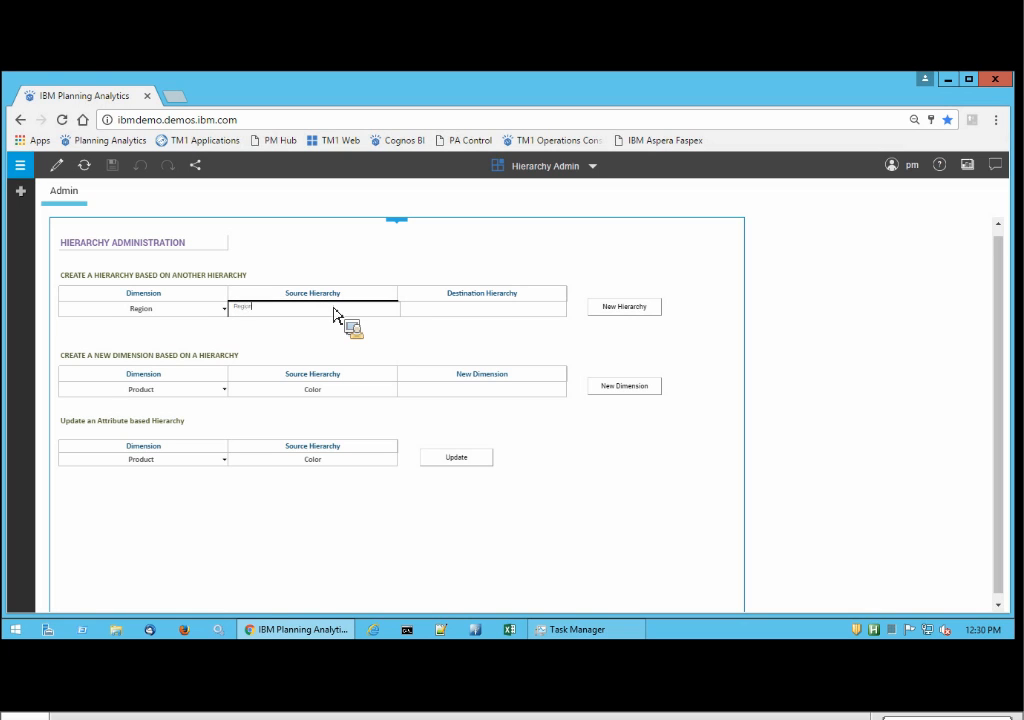
pyautogui.press('Return')
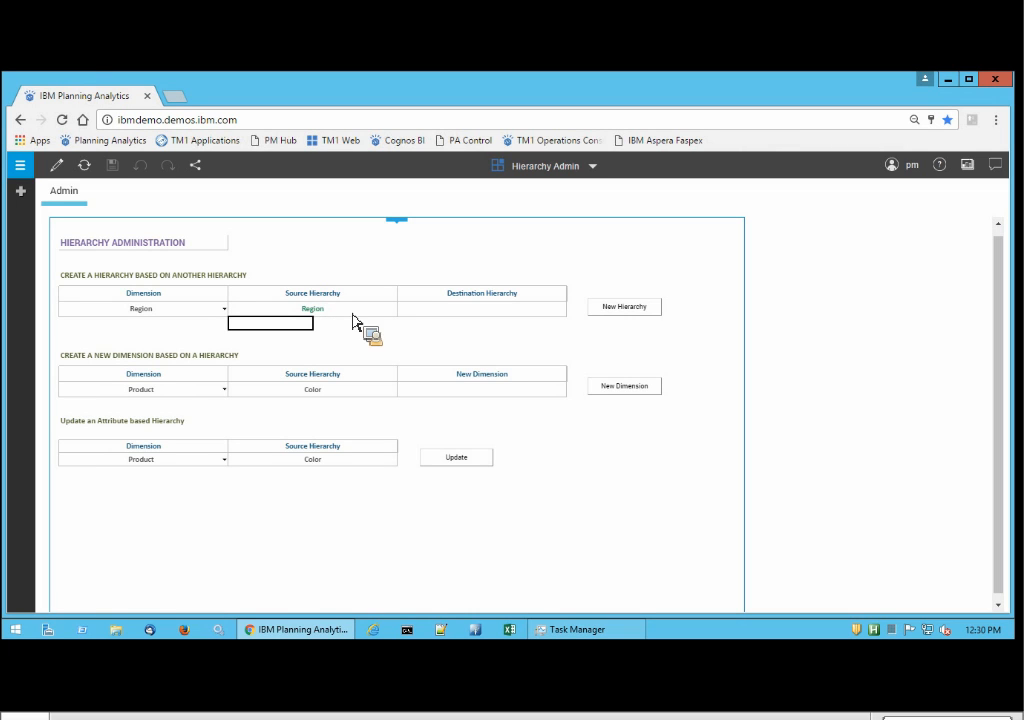
# Name the destination hierarchy asof_Dec2016 and run the creation of the new hierarchy, acknowledging the completion notice.
pyautogui.click(489, 313)
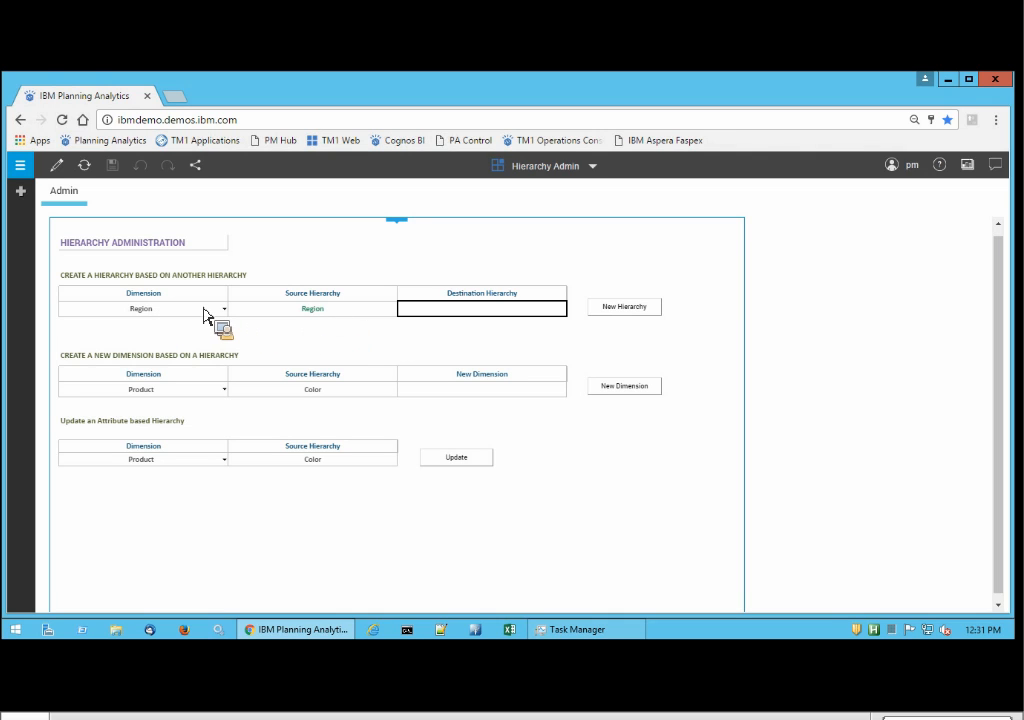
pyautogui.write('m')
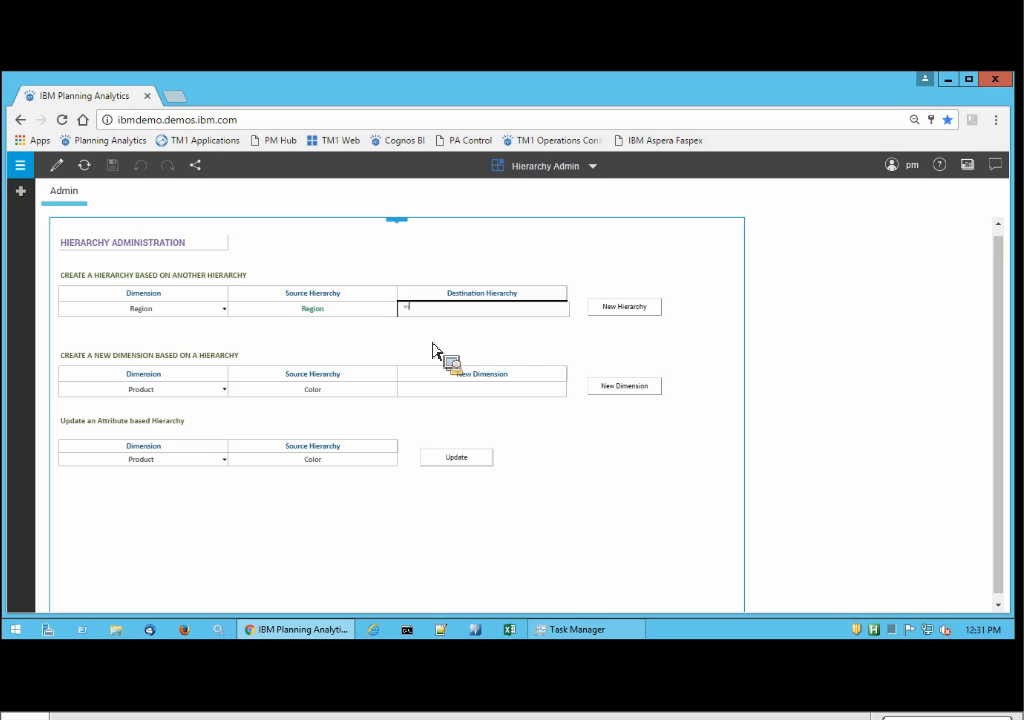
pyautogui.write('of_Dec2016')
pyautogui.click(500, 367)
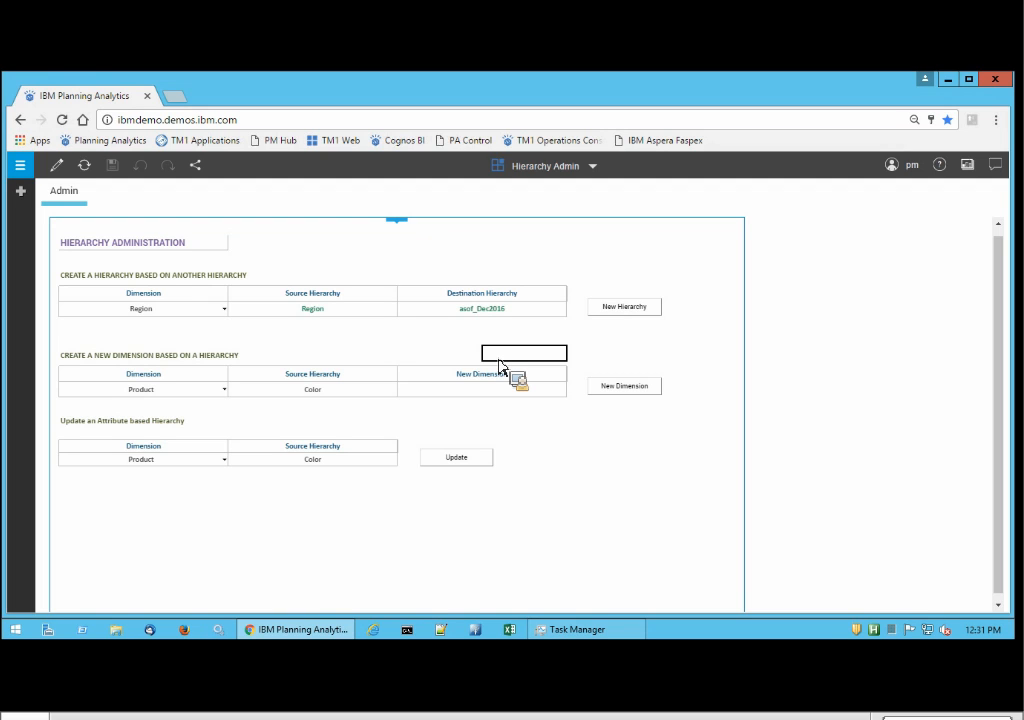
pyautogui.click(641, 311)
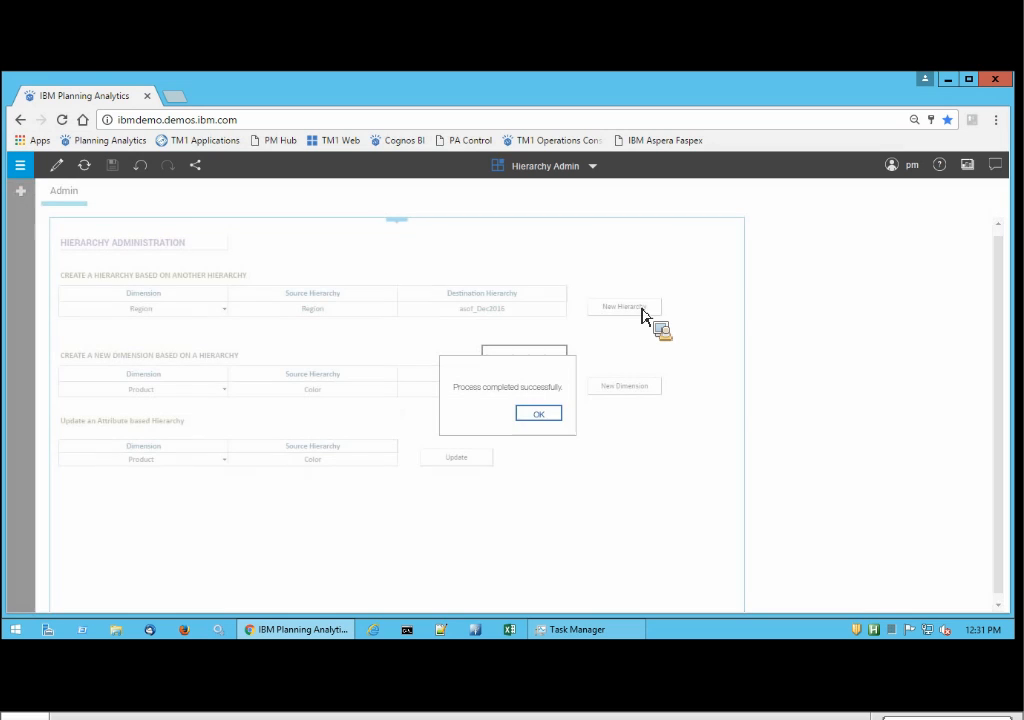
pyautogui.click(548, 419)
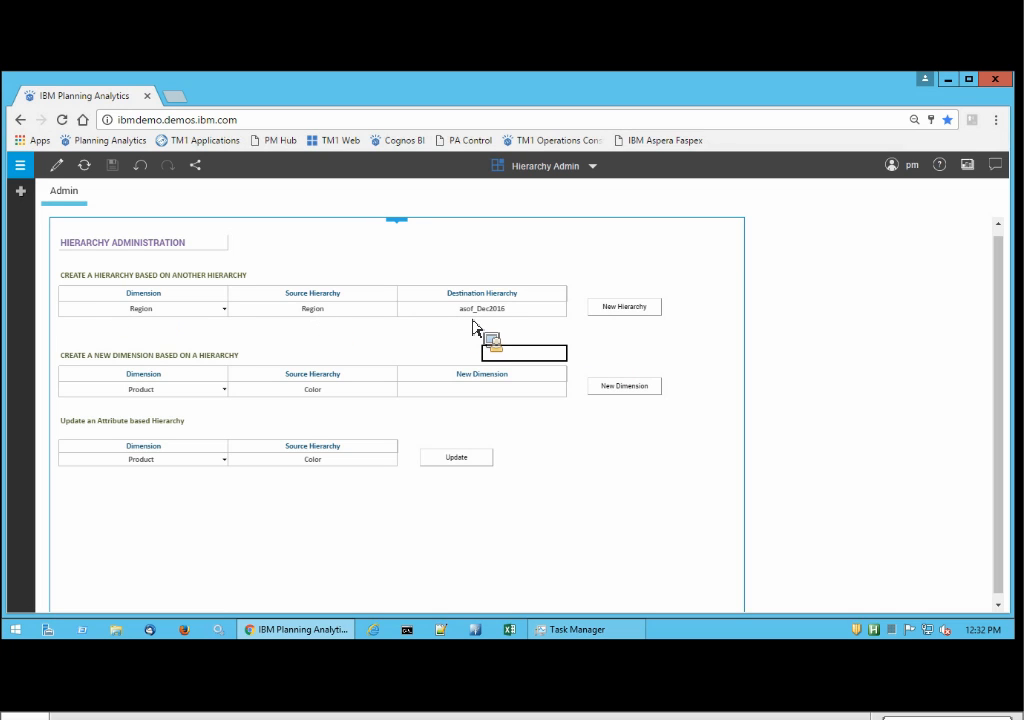
# Switch to the Car Sales Analysis book and locate the asof_Dec2016 hierarchy under the Region dimension of the CarSales server's Sales cube.
pyautogui.click(594, 166)
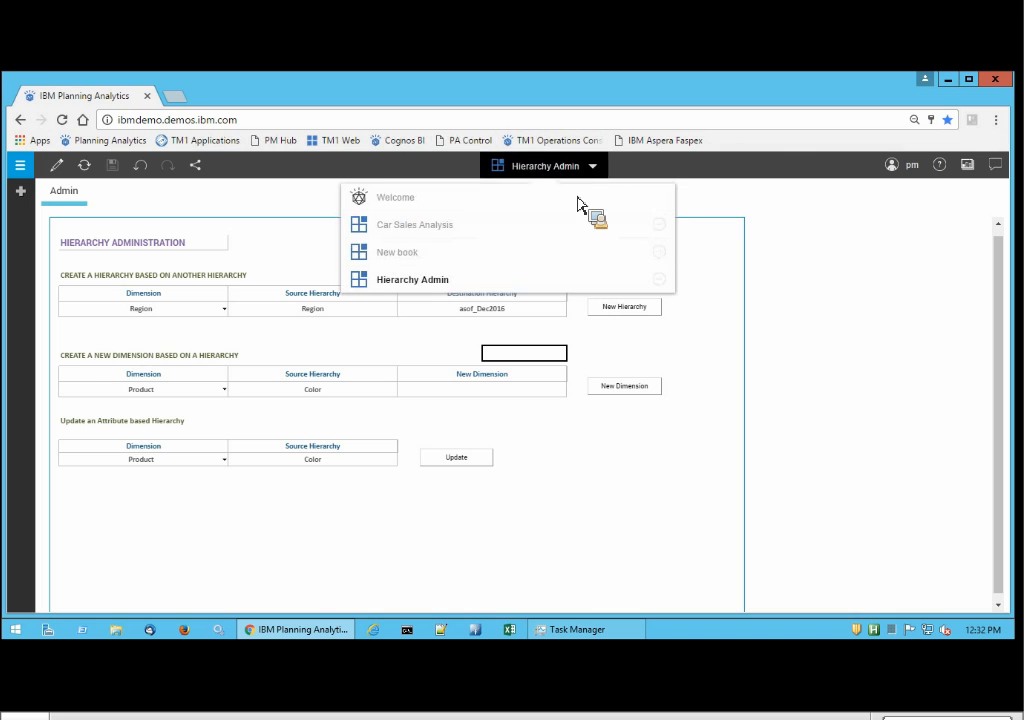
pyautogui.click(441, 226)
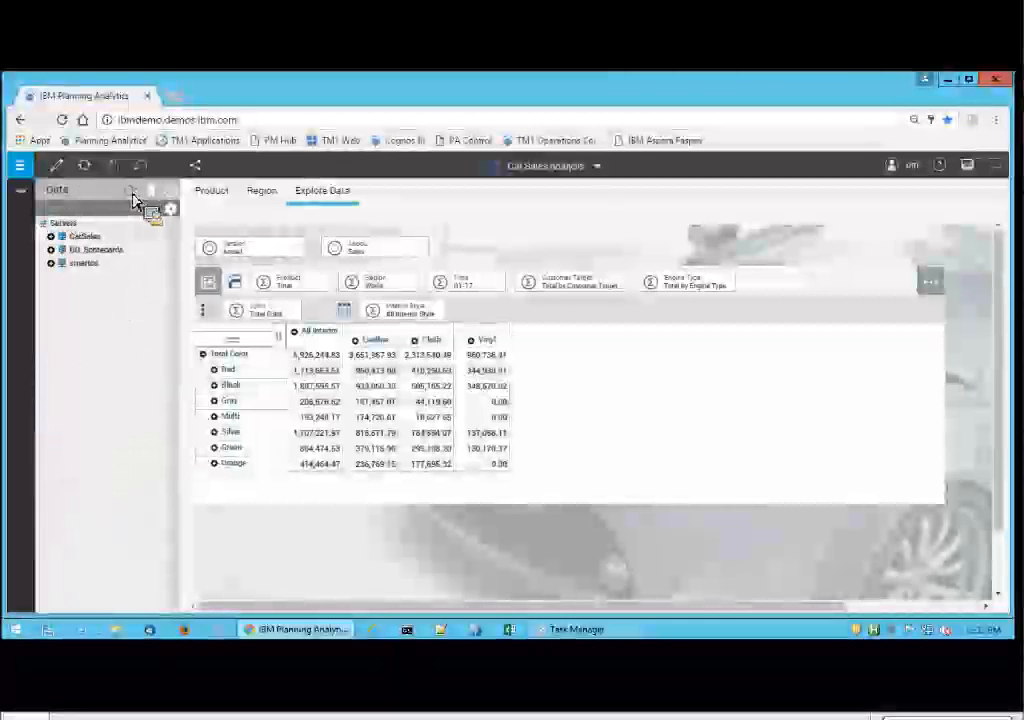
pyautogui.click(62, 236)
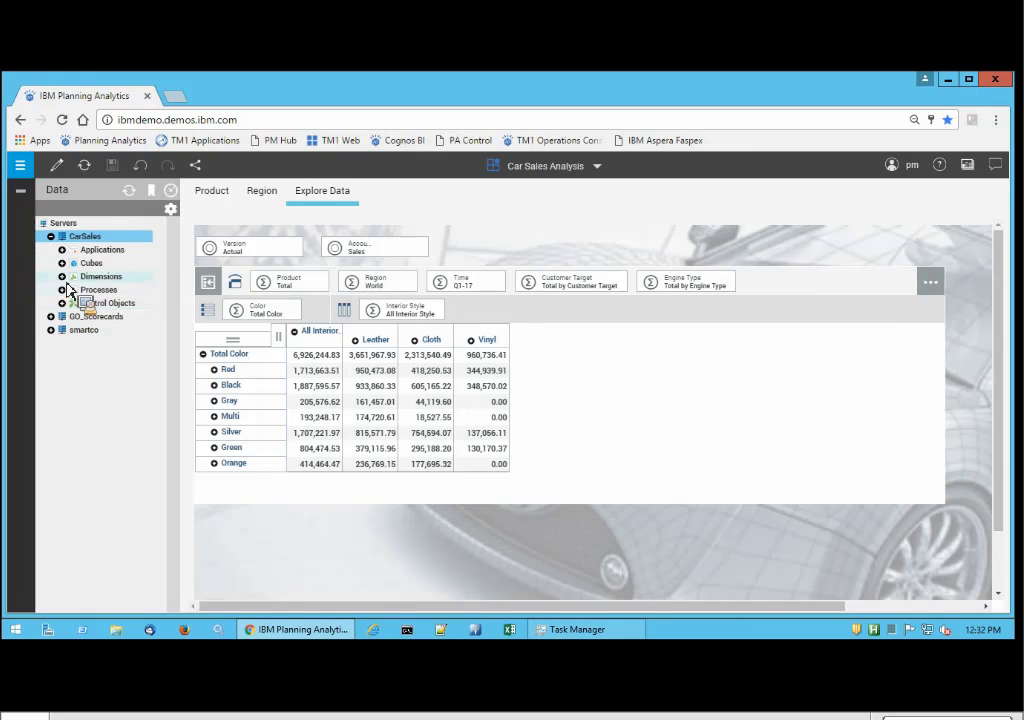
pyautogui.click(63, 263)
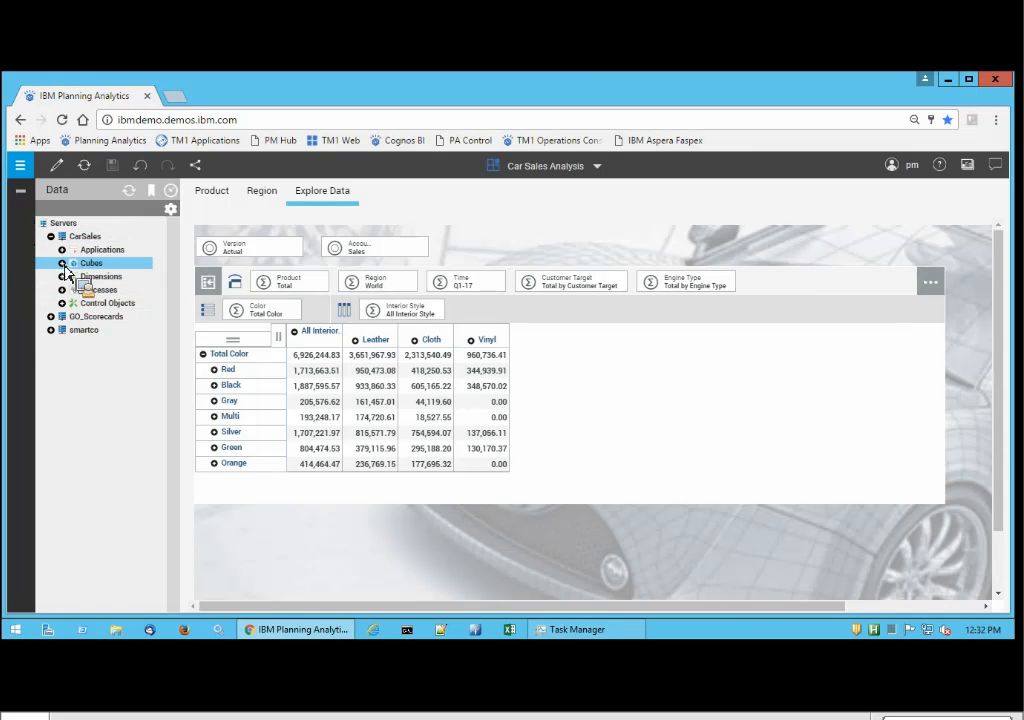
pyautogui.click(73, 277)
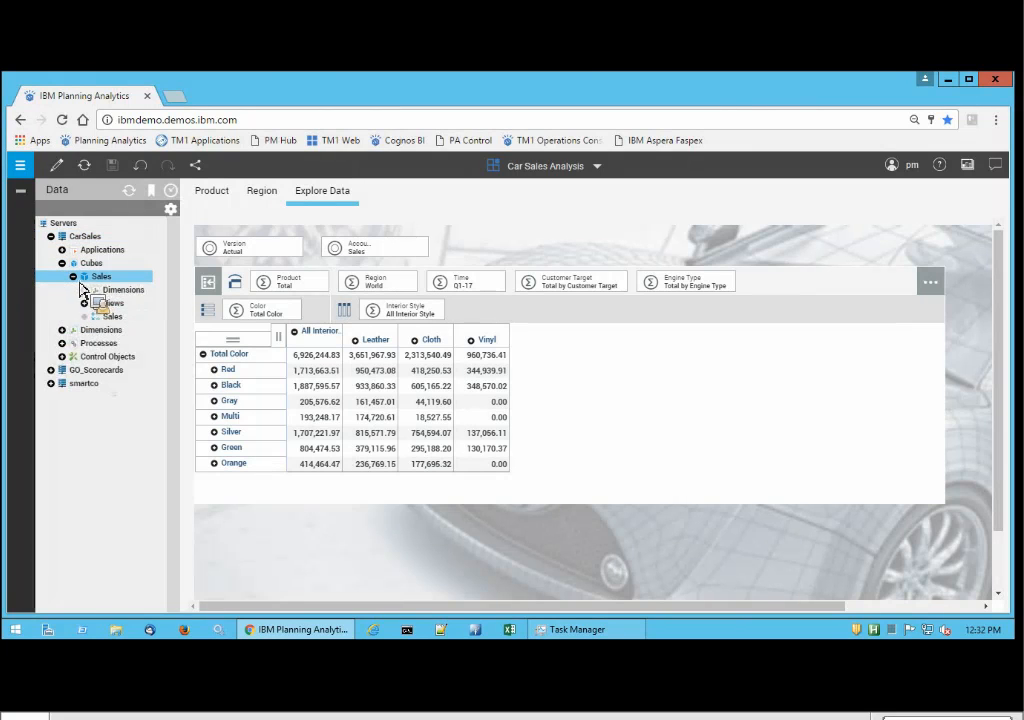
pyautogui.click(86, 290)
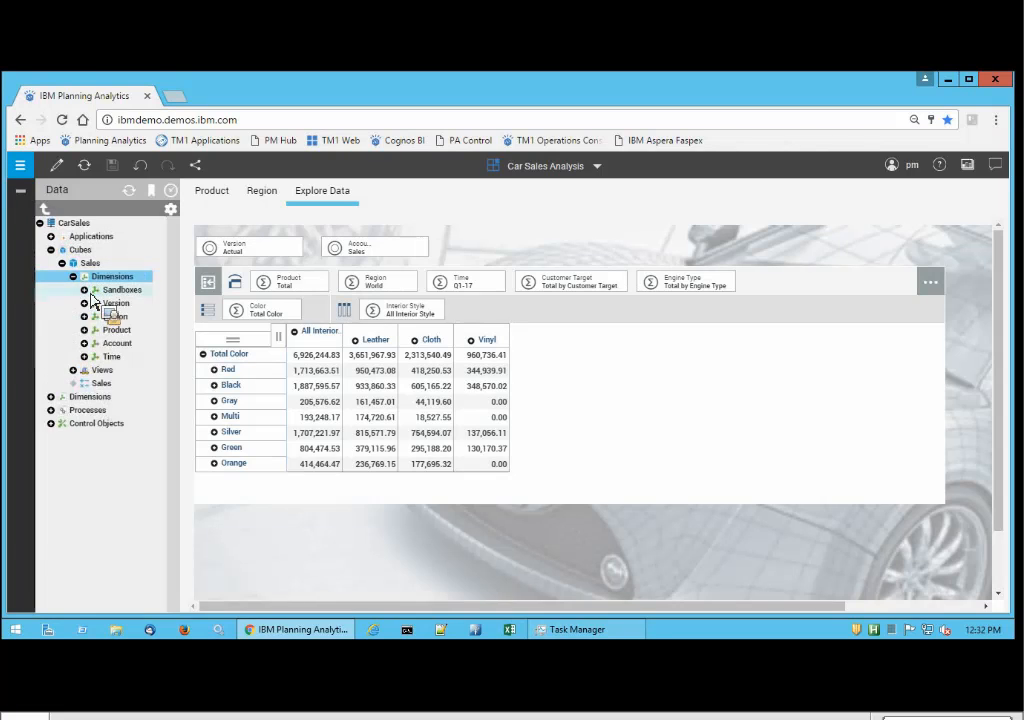
pyautogui.click(95, 319)
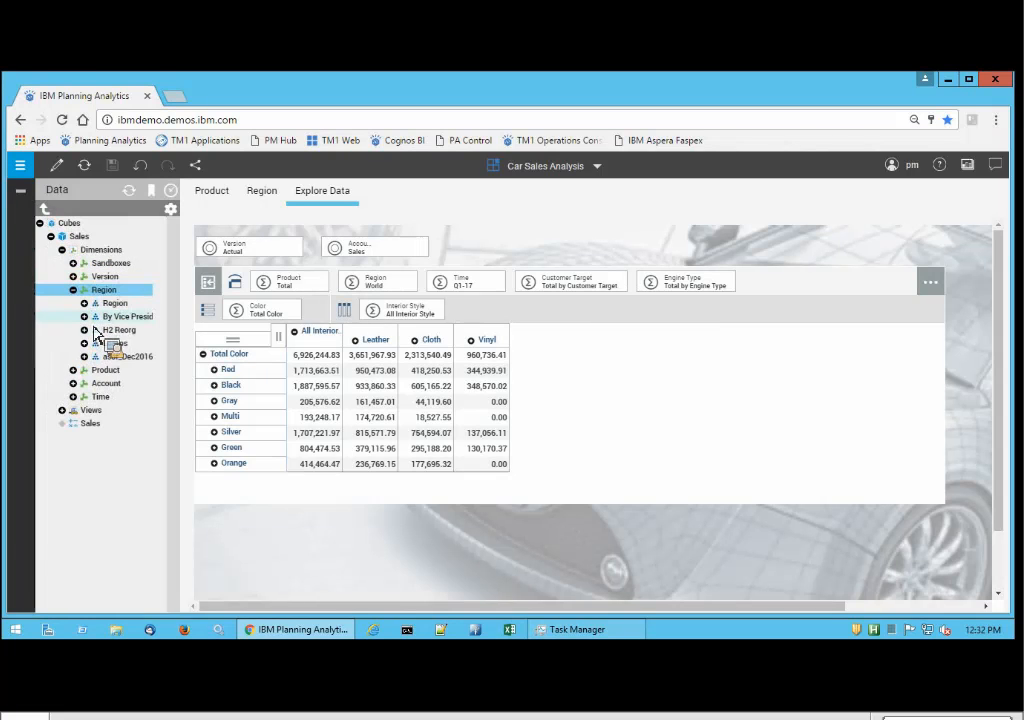
pyautogui.click(124, 360)
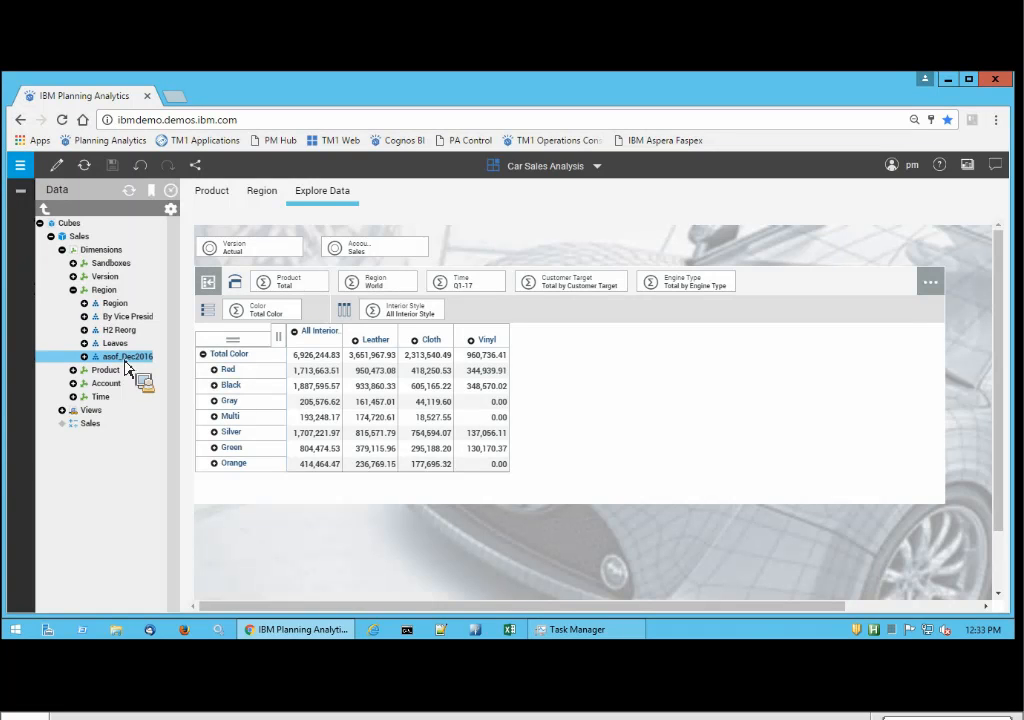
pyautogui.moveTo(126, 367); pyautogui.dragTo(76, 302)
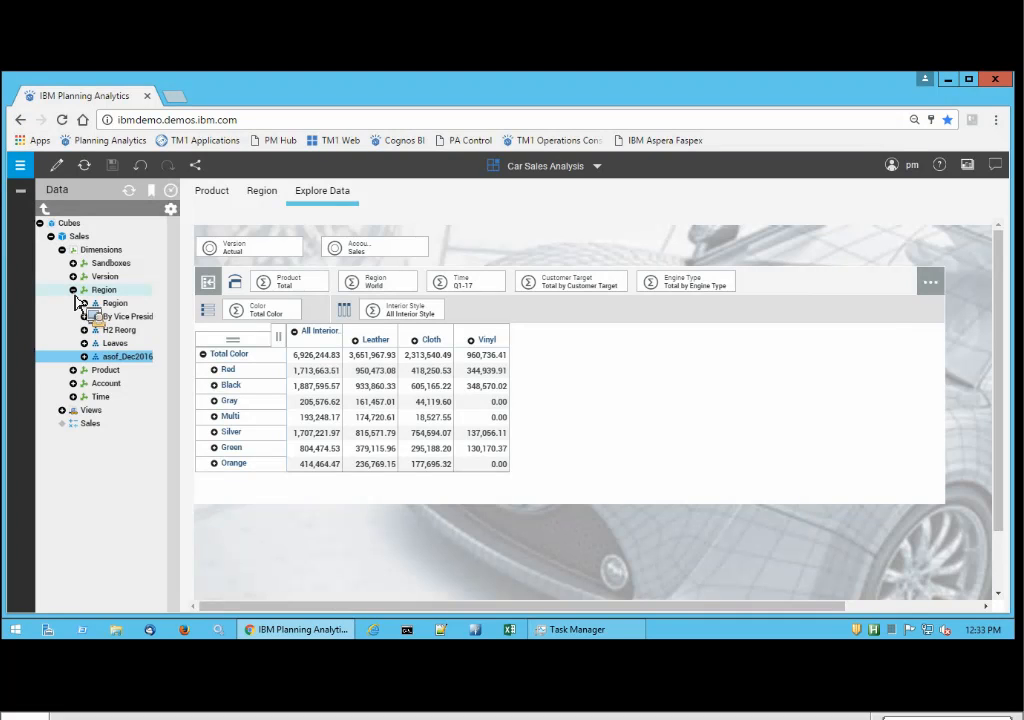
pyautogui.moveTo(76, 302); pyautogui.dragTo(79, 272)
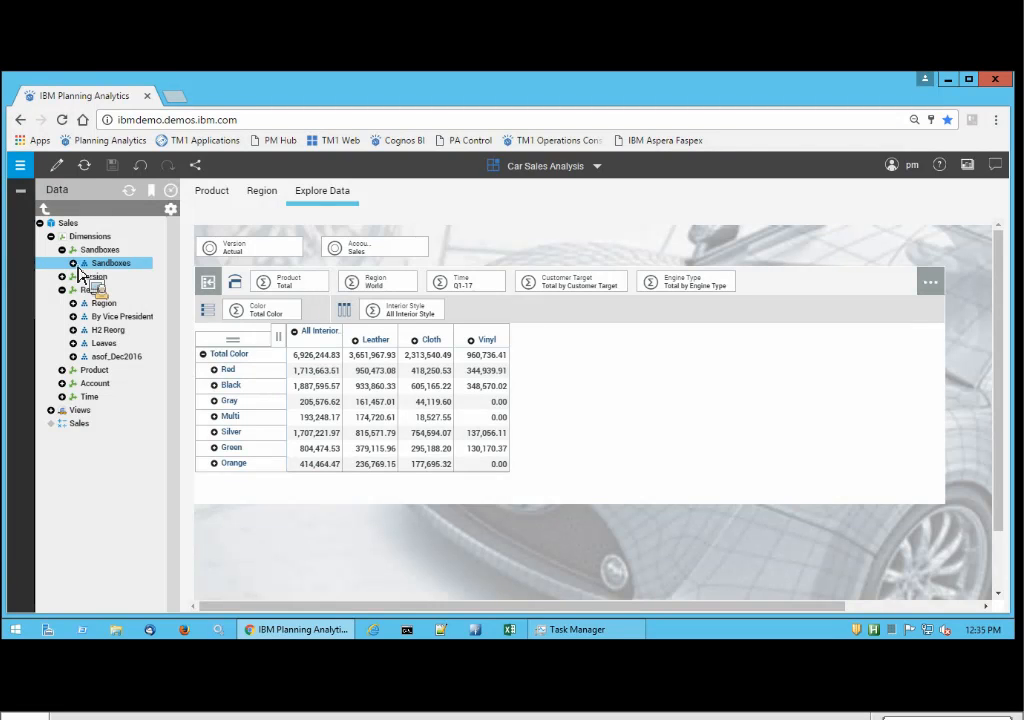
# Return to the Hierarchy Admin book and list the hierarchies of the Product dimension on the CarSales server.
pyautogui.moveTo(79, 274); pyautogui.dragTo(575, 354)
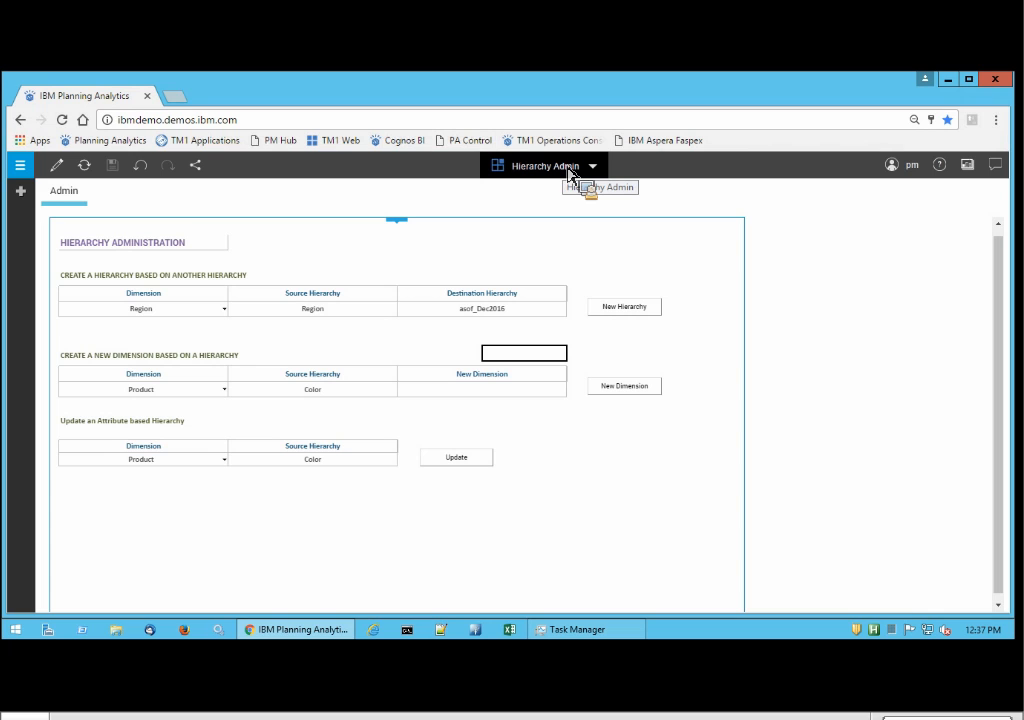
pyautogui.click(20, 194)
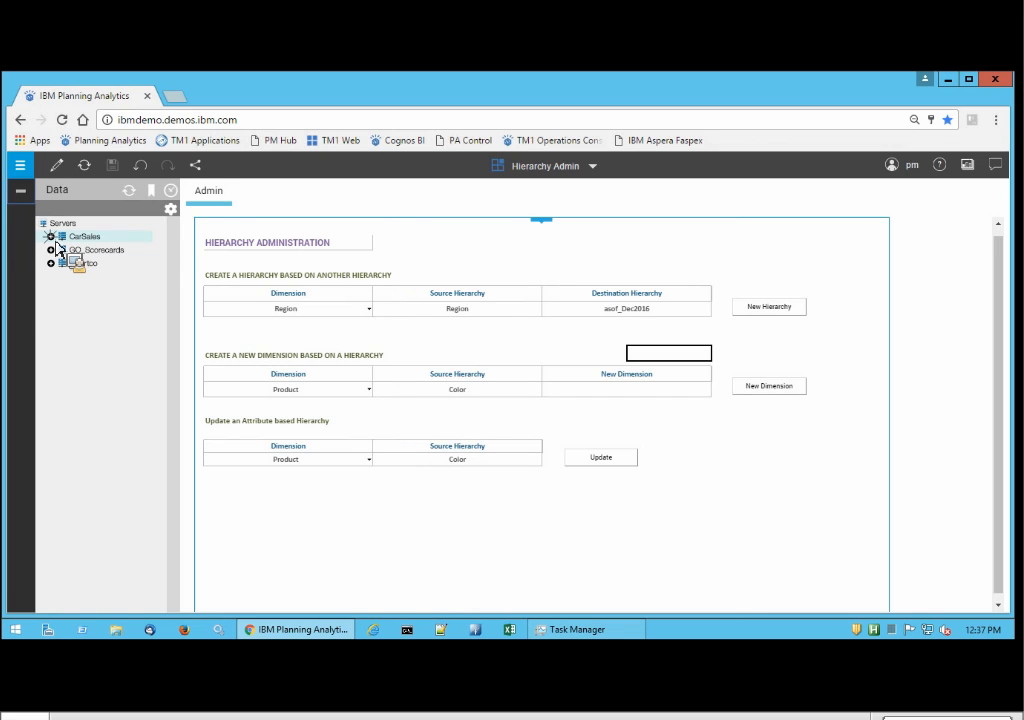
pyautogui.click(52, 237)
pyautogui.doubleClick(72, 278)
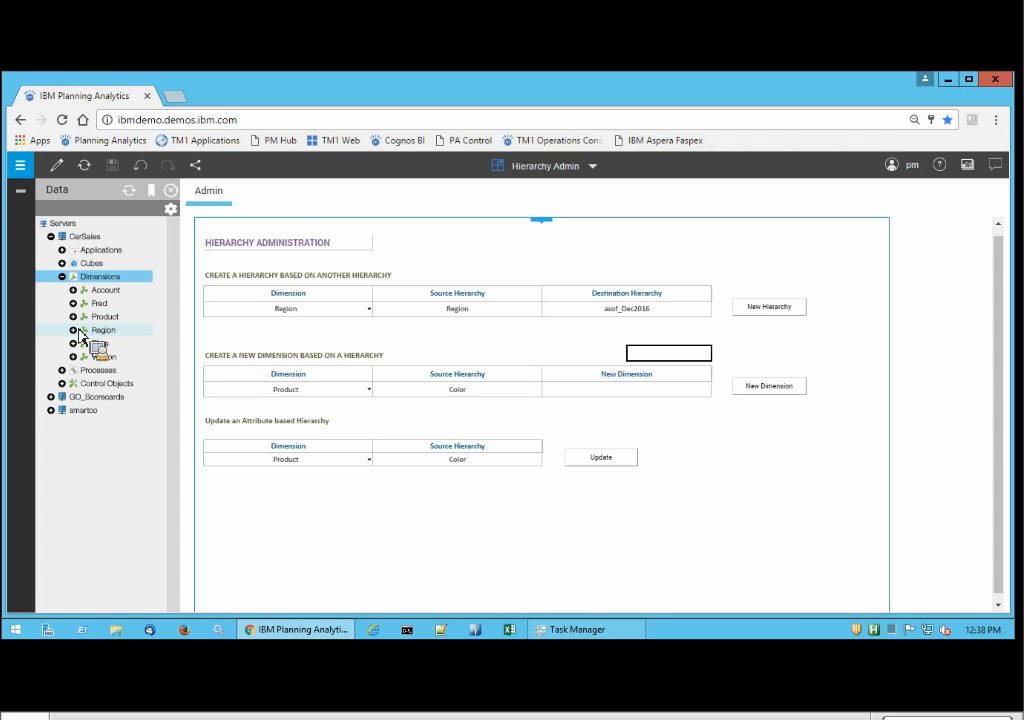
pyautogui.click(80, 320)
pyautogui.click(73, 317)
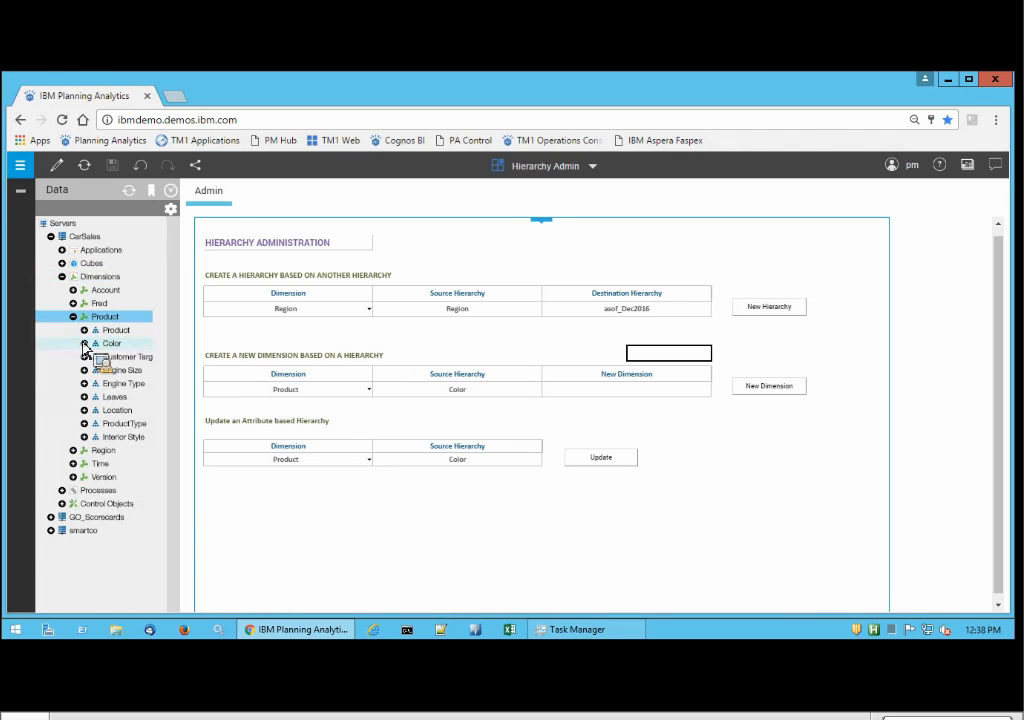
# Expand the members of the Interior Style hierarchy down to the products under Leather, widening the data tree to fit the names.
pyautogui.moveTo(88, 428)
pyautogui.mouseDown()
pyautogui.moveTo(82, 478)
pyautogui.moveTo(93, 452)
pyautogui.mouseUp()
pyautogui.click(85, 438)
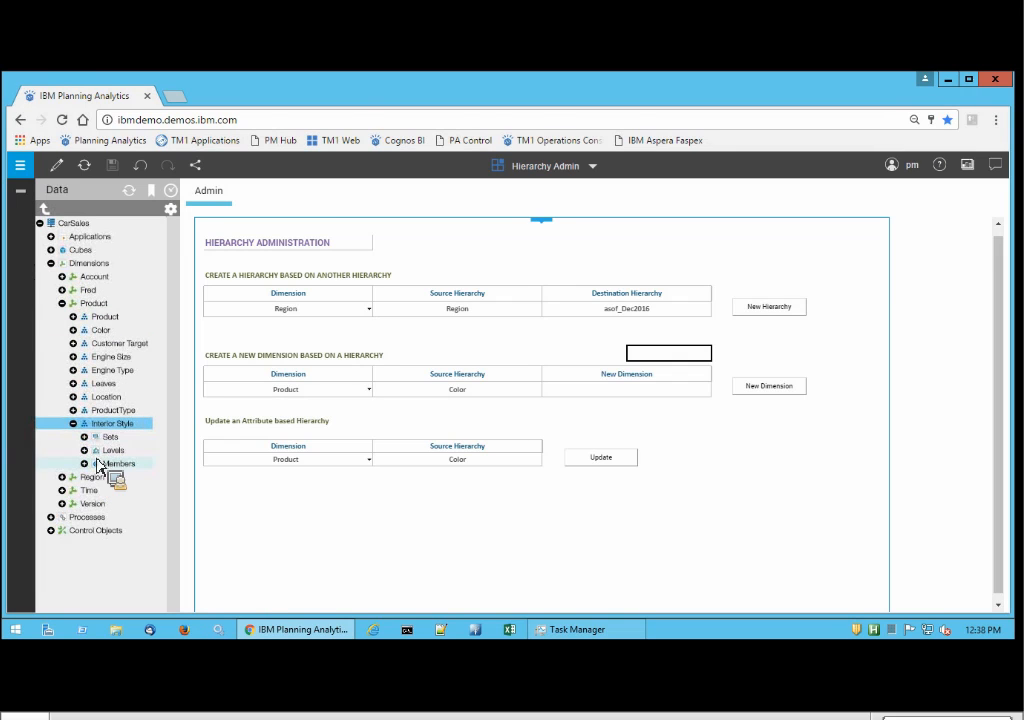
pyautogui.click(94, 464)
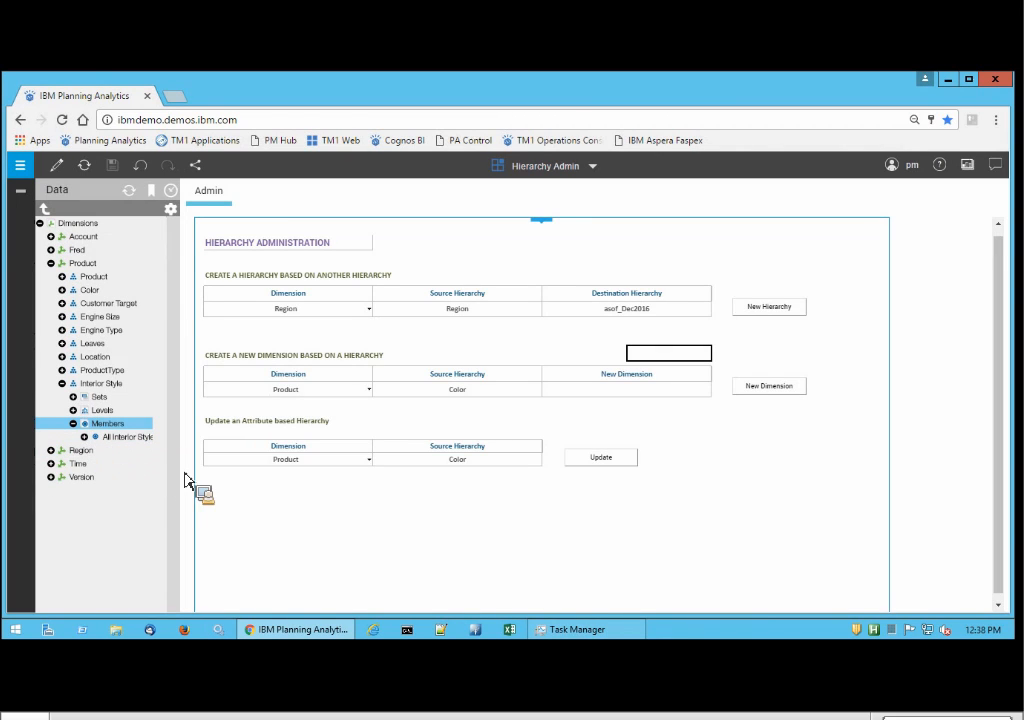
pyautogui.moveTo(180, 482); pyautogui.dragTo(242, 470)
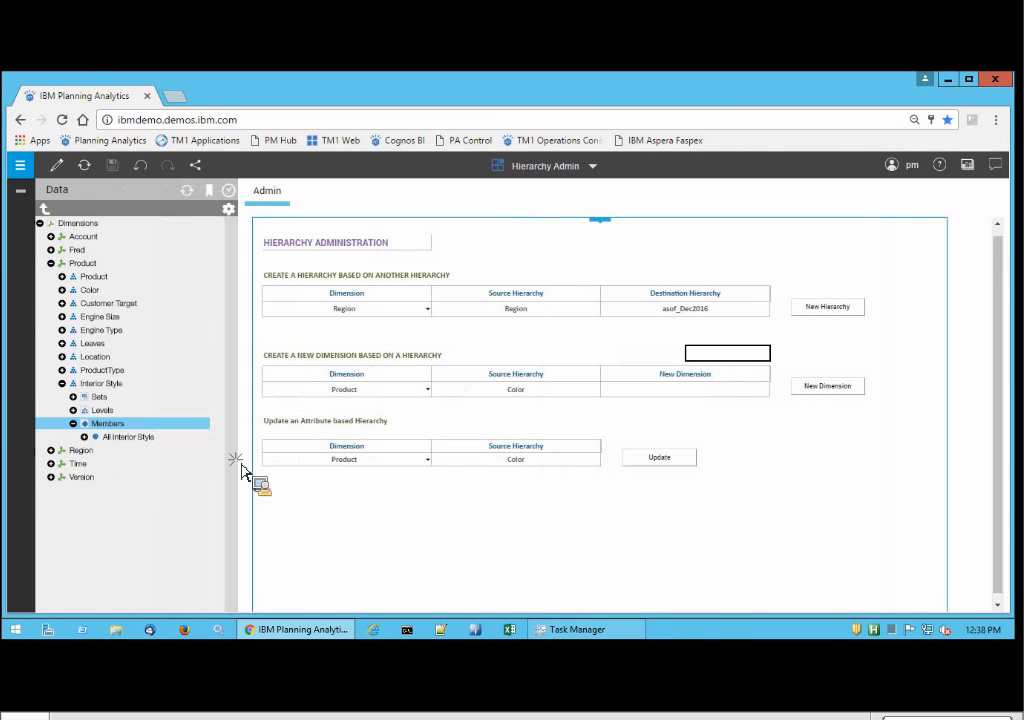
pyautogui.click(131, 442)
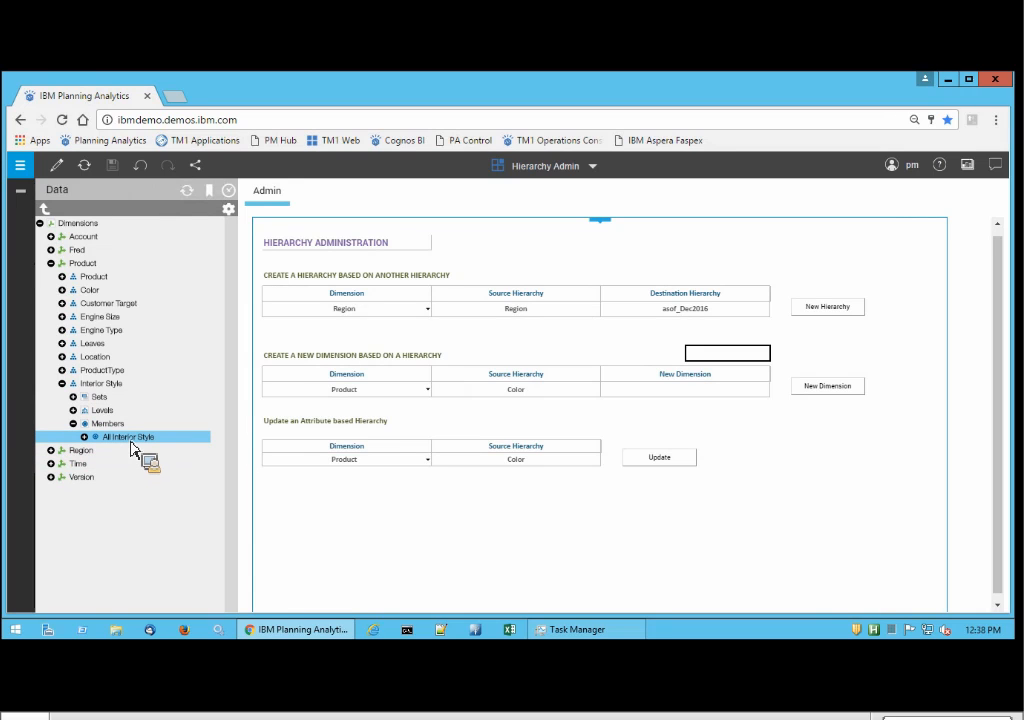
pyautogui.moveTo(131, 442); pyautogui.dragTo(158, 612)
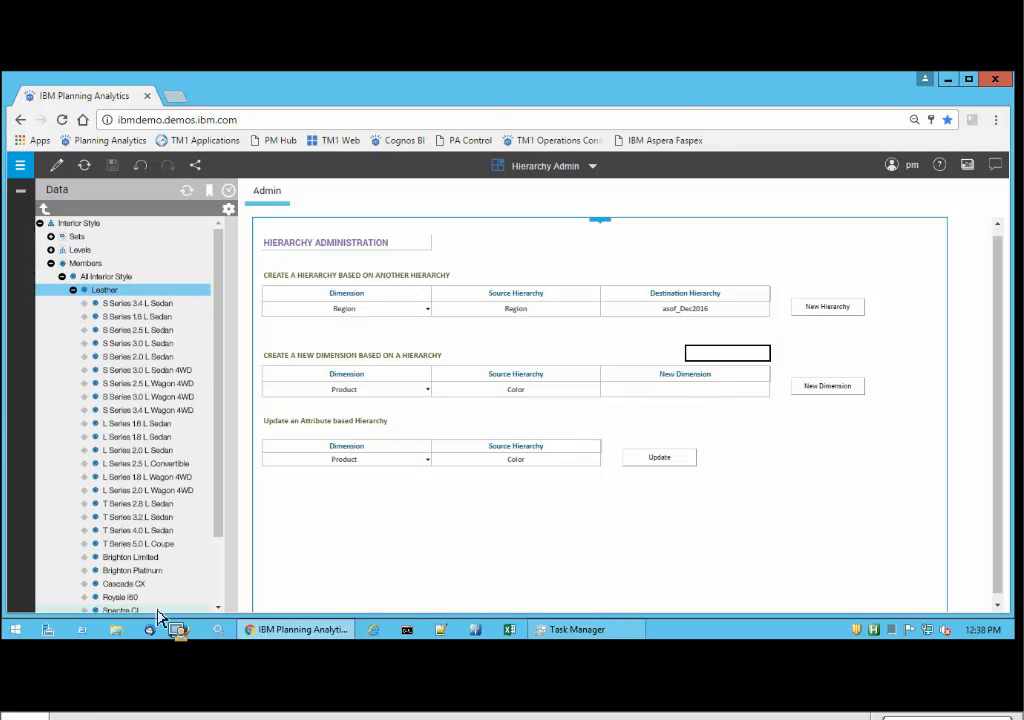
pyautogui.moveTo(158, 617); pyautogui.dragTo(158, 617)
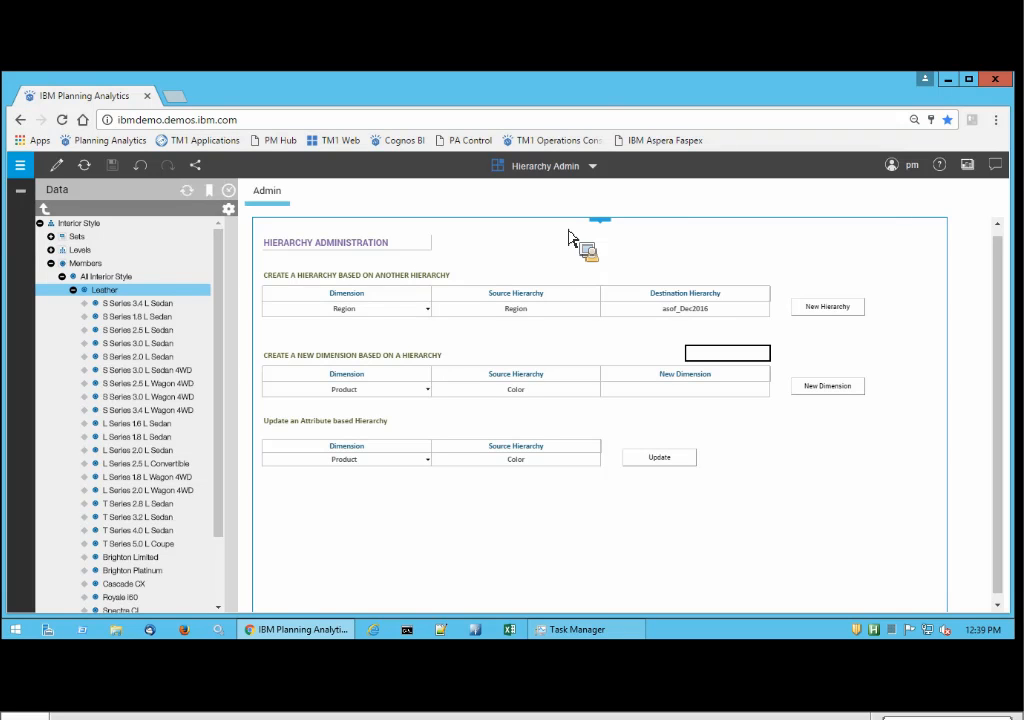
pyautogui.moveTo(624, 85)
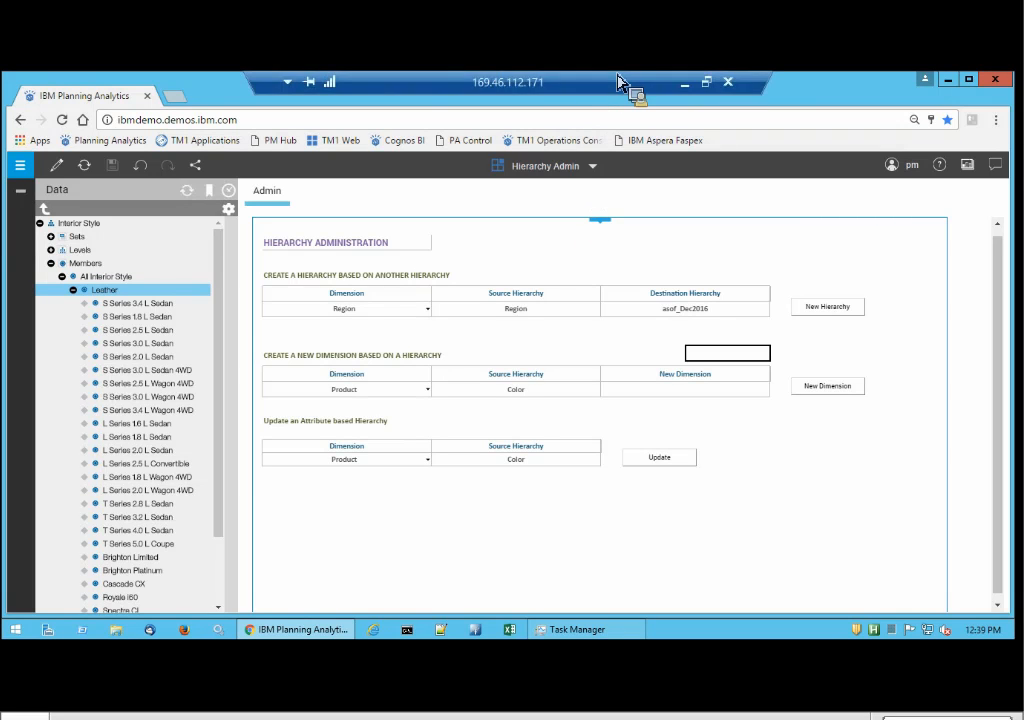